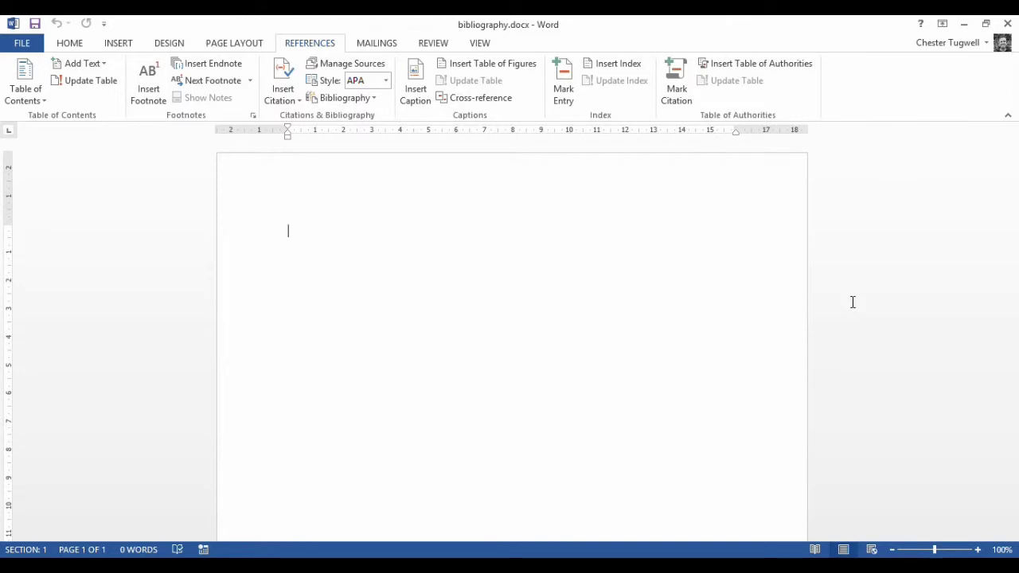
# Step: Generate sample text with =rand(5,2), then undo it
pyautogui.write('=rand(10,10')
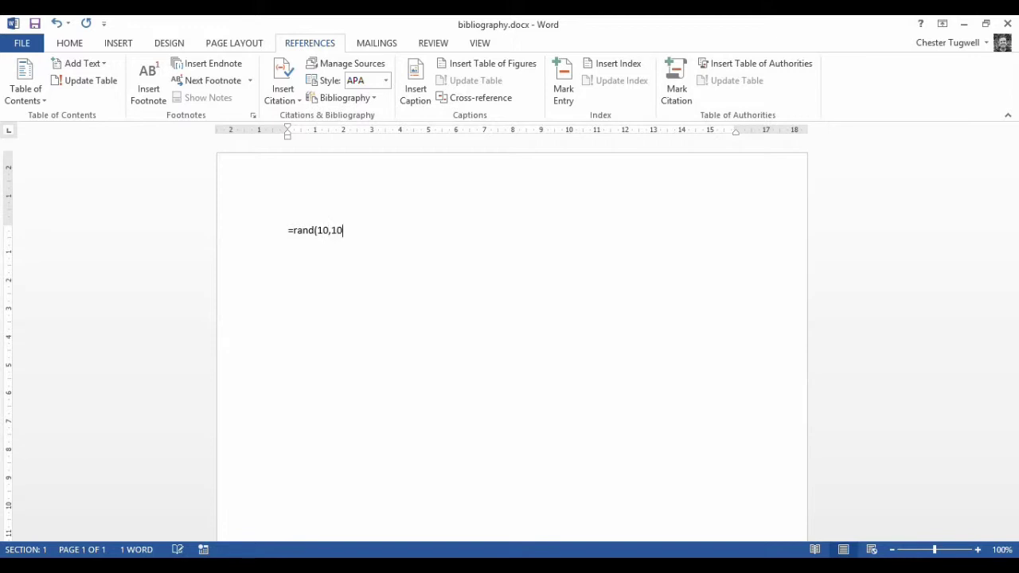
pyautogui.write(')')
pyautogui.press('BackSpace')
pyautogui.press('BackSpace')
pyautogui.press('BackSpace')
pyautogui.press('BackSpace')
pyautogui.press('BackSpace')
pyautogui.press('BackSpace')
pyautogui.write('5,2)')
pyautogui.press('Return')
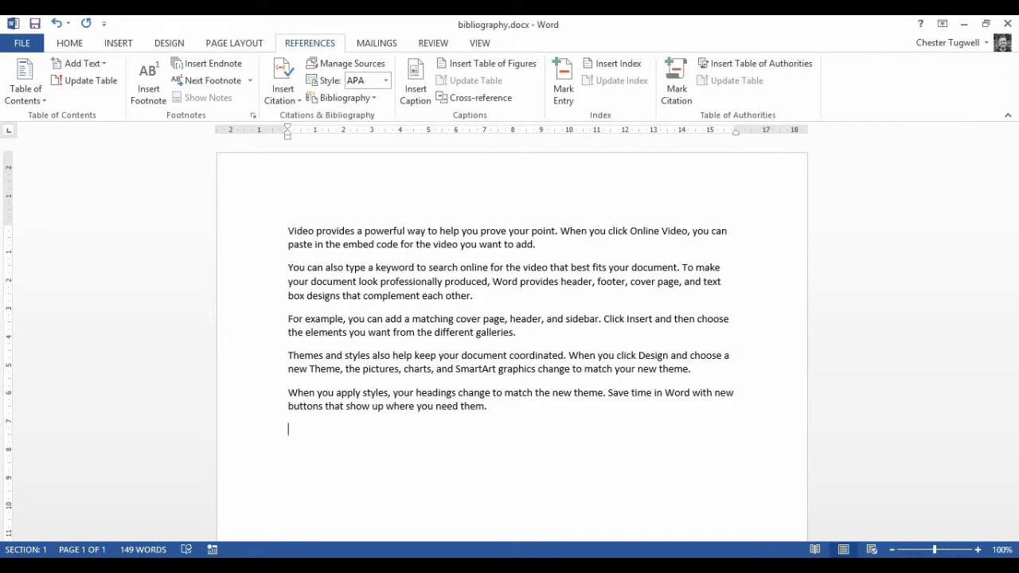
pyautogui.hotkey('ctrl', 'z')
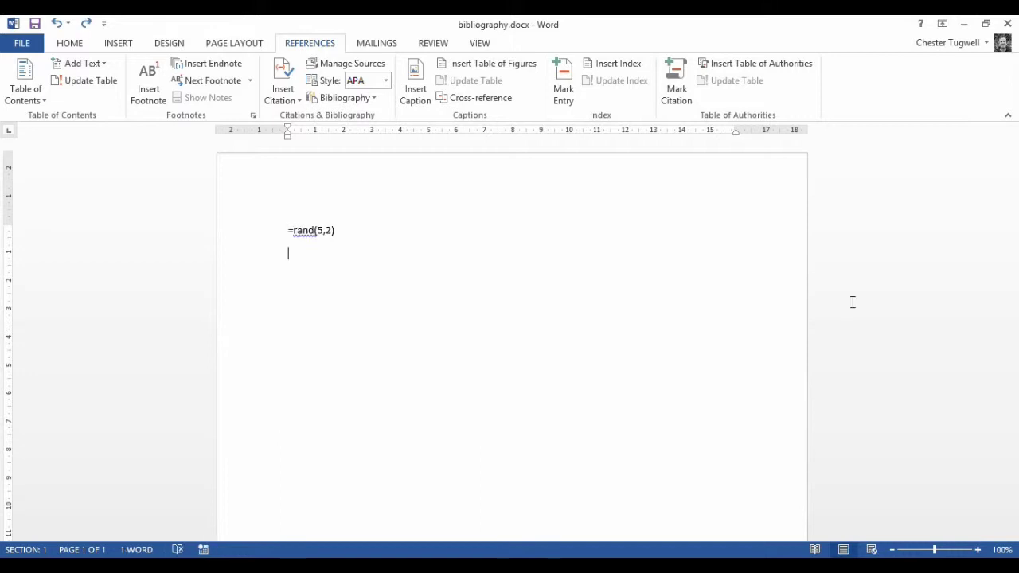
# Step: Change the formula to =rand(10,10) and generate ten paragraphs of sample text
pyautogui.doubleClick(320, 231)
pyautogui.write('10')
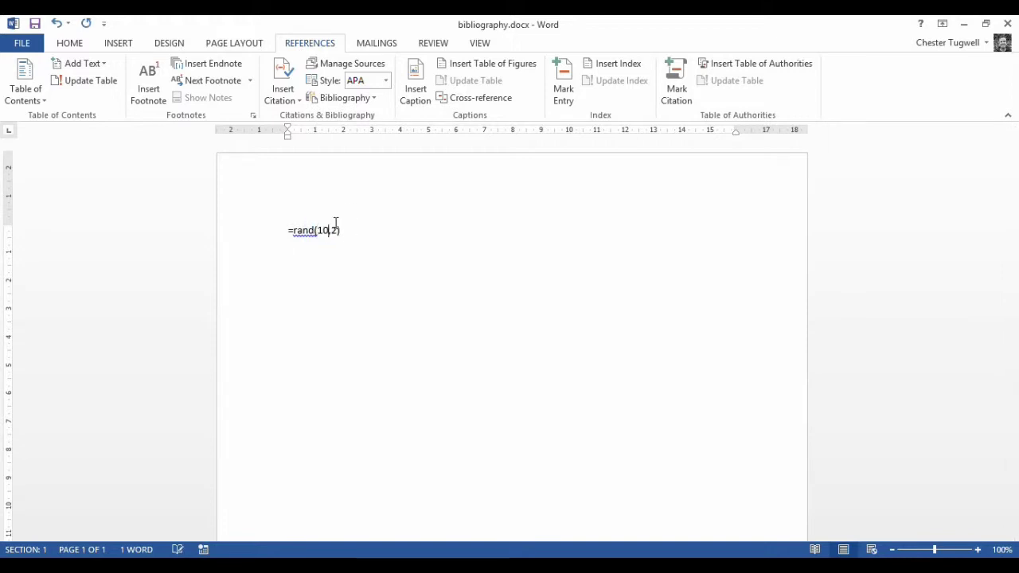
pyautogui.doubleClick(335, 230)
pyautogui.press('BackSpace')
pyautogui.write('10')
pyautogui.press('Return')
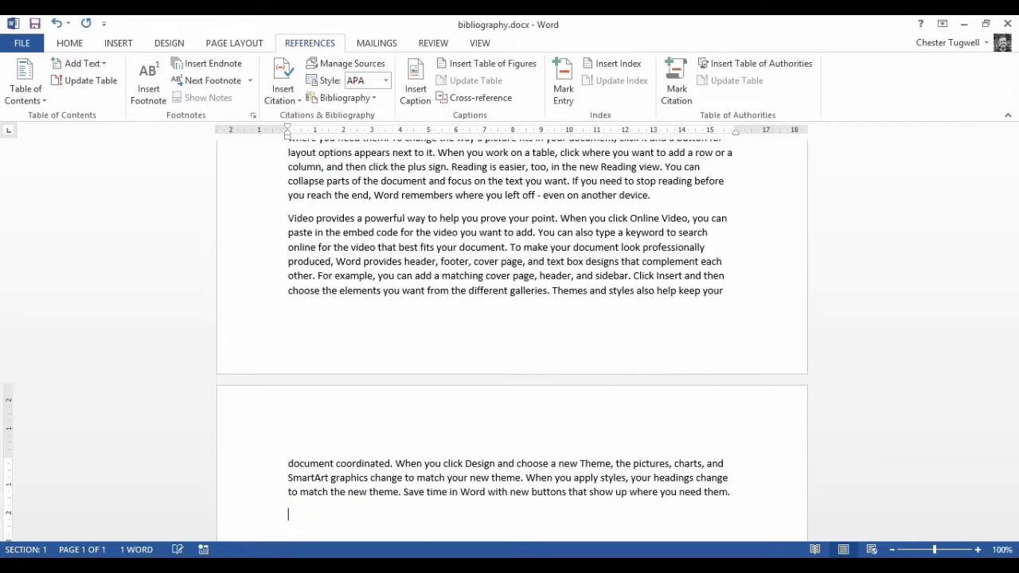
pyautogui.scroll(4, 750, 238)
pyautogui.moveTo(1011, 370); pyautogui.dragTo(1011, 358)
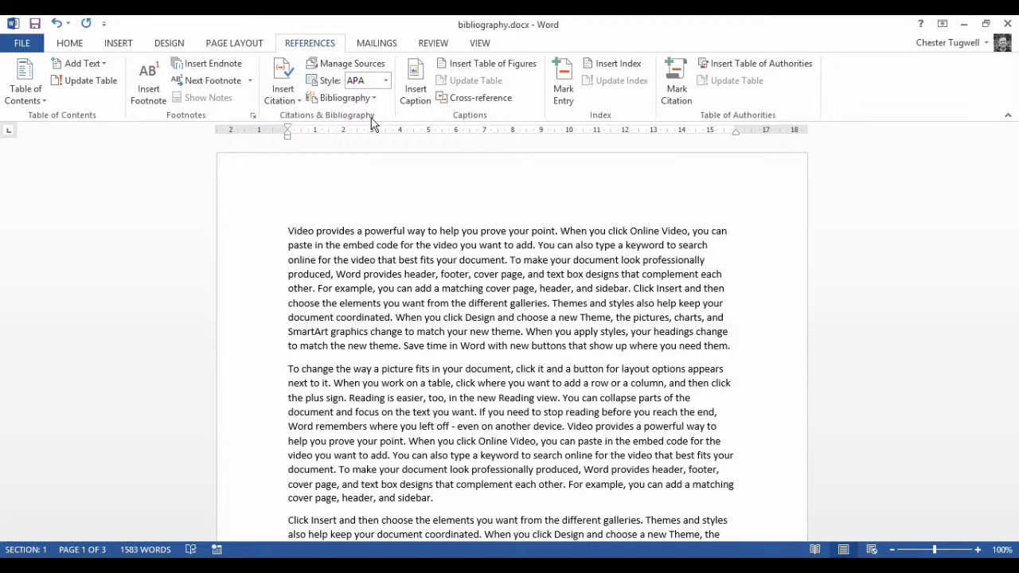
# Step: Open and close Source Manager, then start and cancel a new source from Insert Citation
pyautogui.click(324, 70)
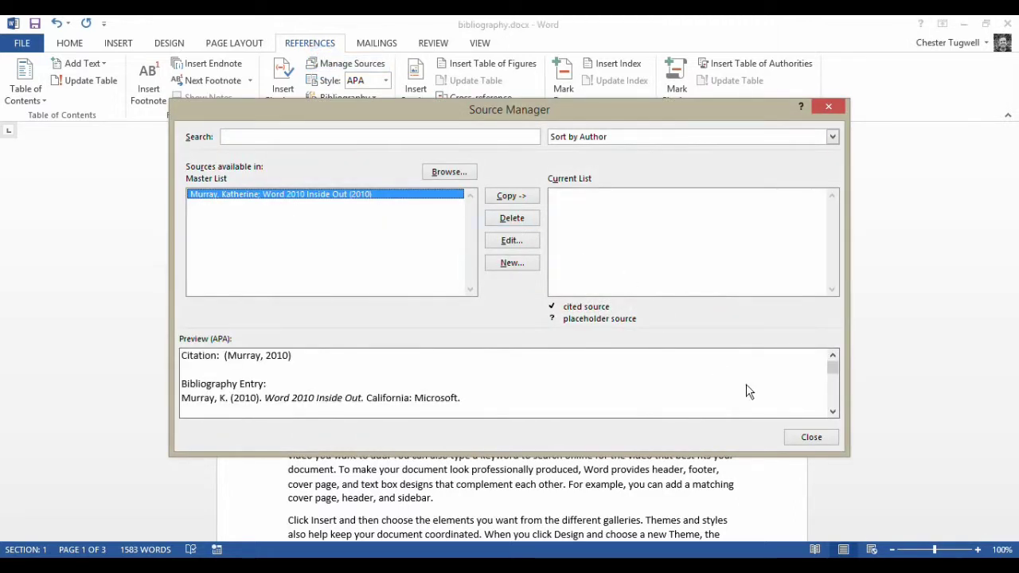
pyautogui.click(810, 438)
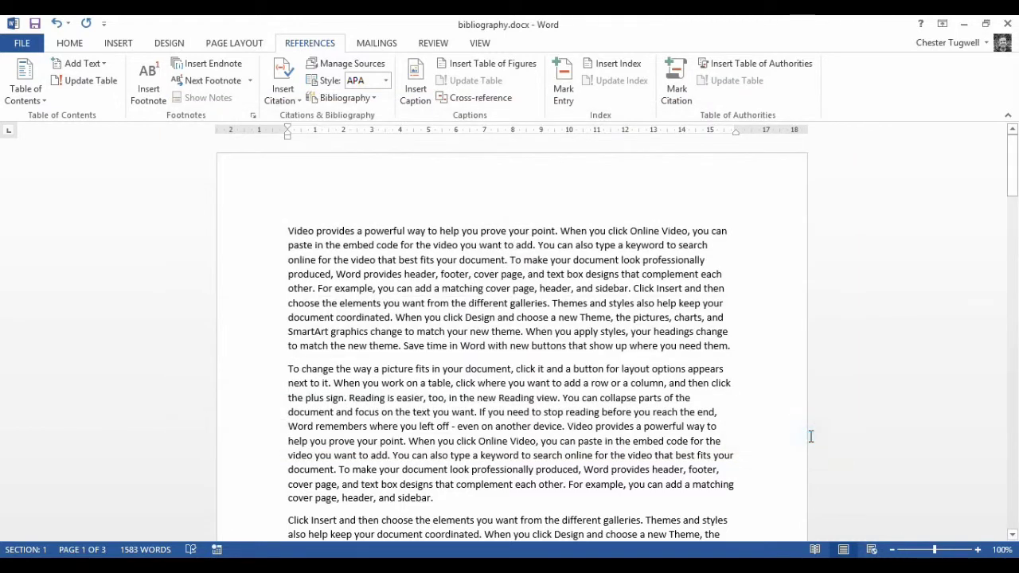
pyautogui.click(284, 102)
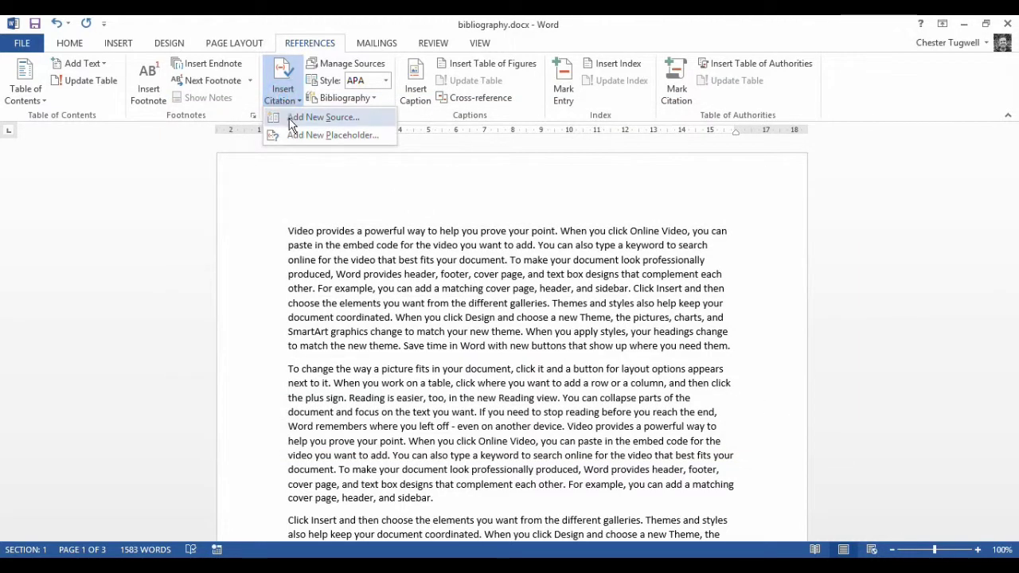
pyautogui.click(319, 117)
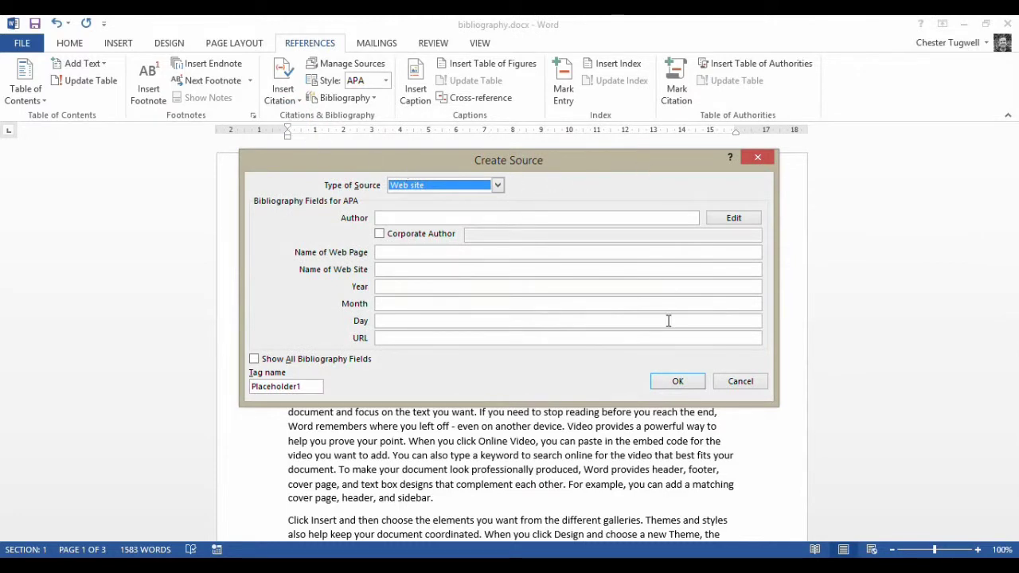
pyautogui.click(734, 385)
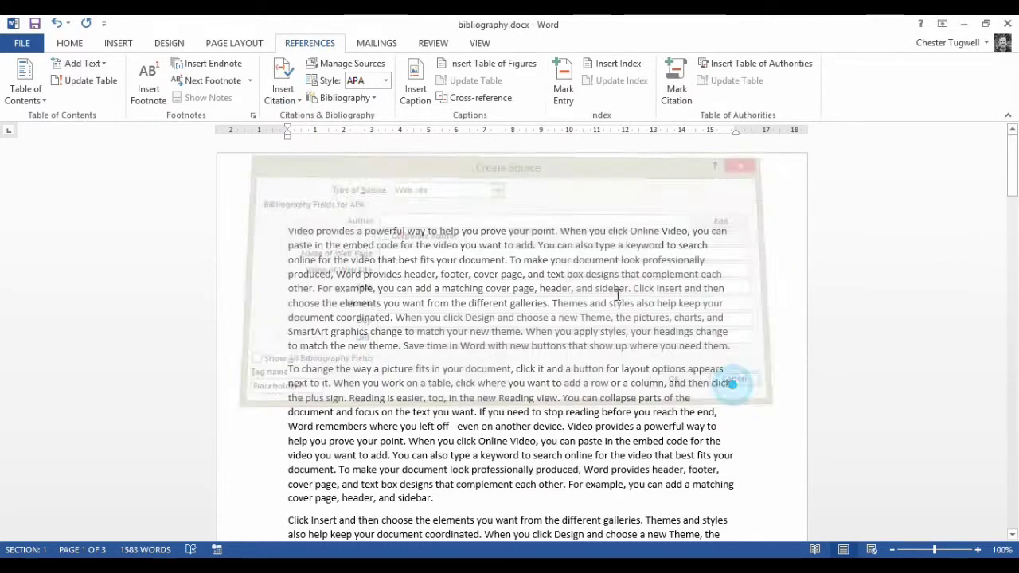
# Step: Reopen Source Manager and open the Create Source dialog with New
pyautogui.click(342, 63)
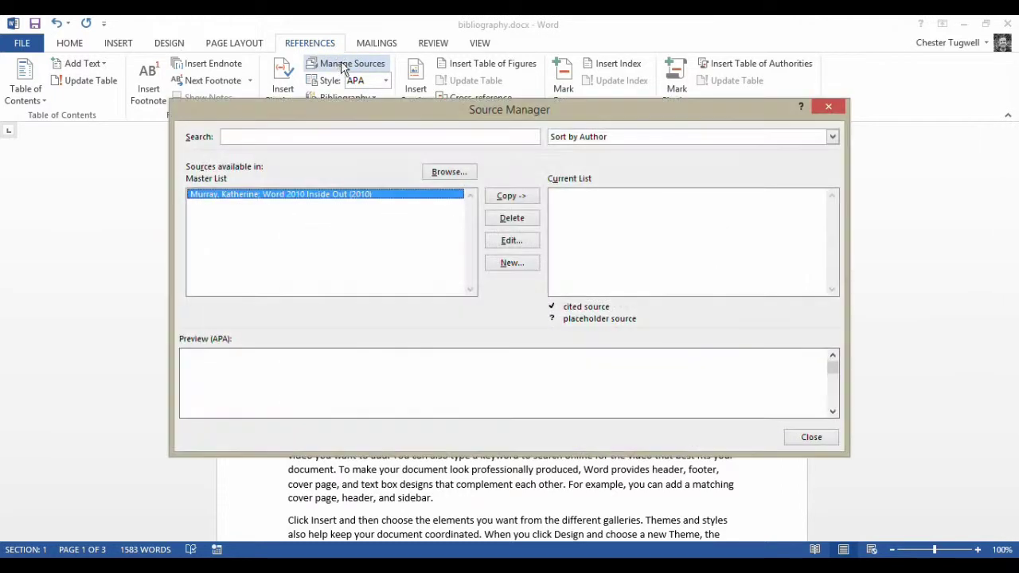
pyautogui.click(511, 262)
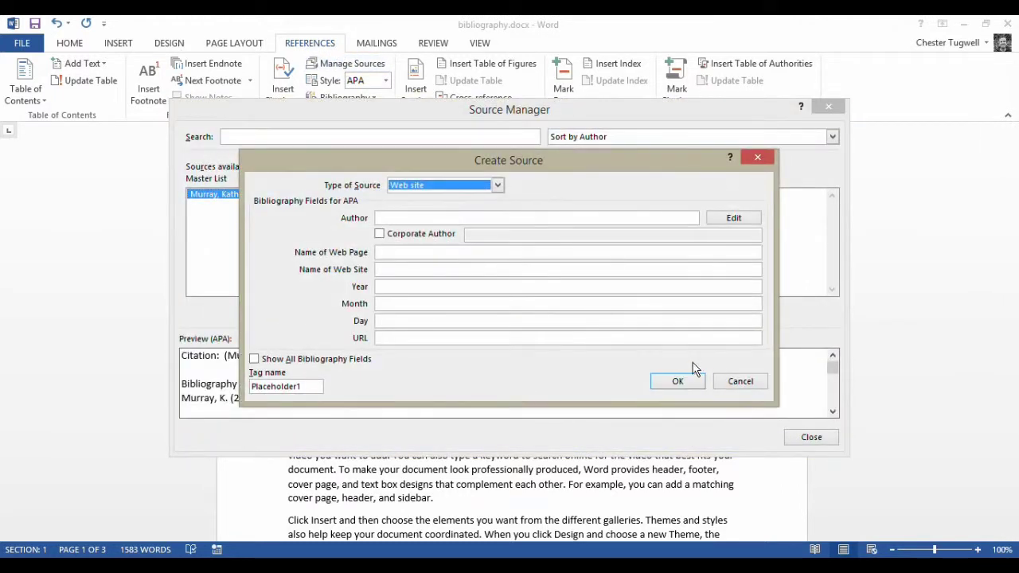
pyautogui.click(728, 385)
pyautogui.click(830, 436)
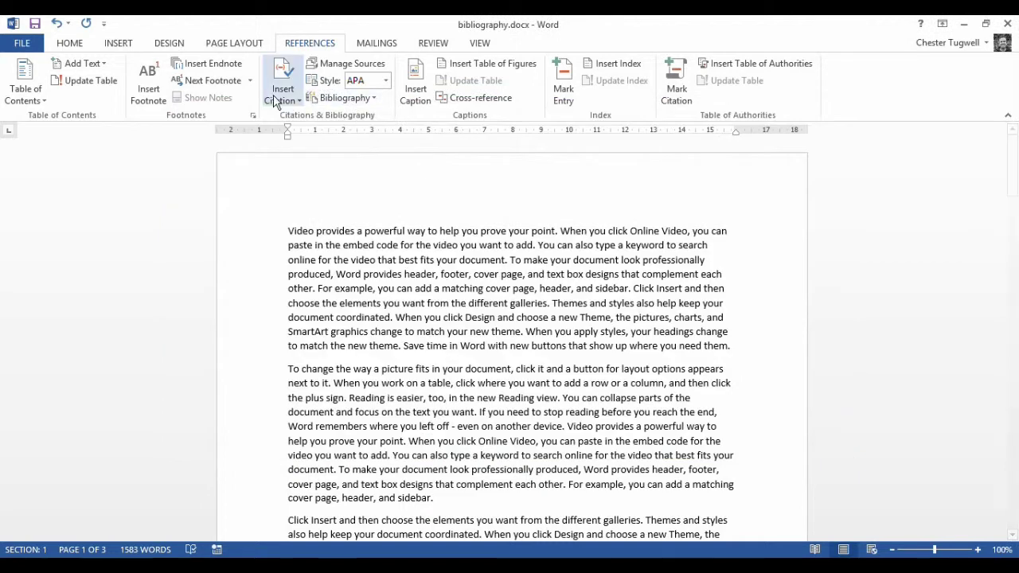
pyautogui.click(284, 99)
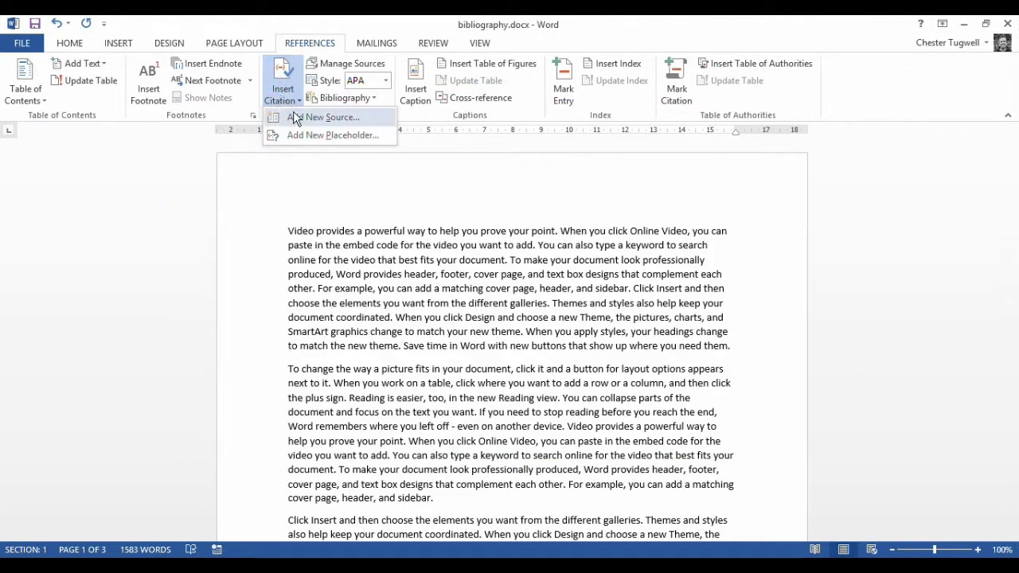
pyautogui.click(344, 65)
pyautogui.click(510, 262)
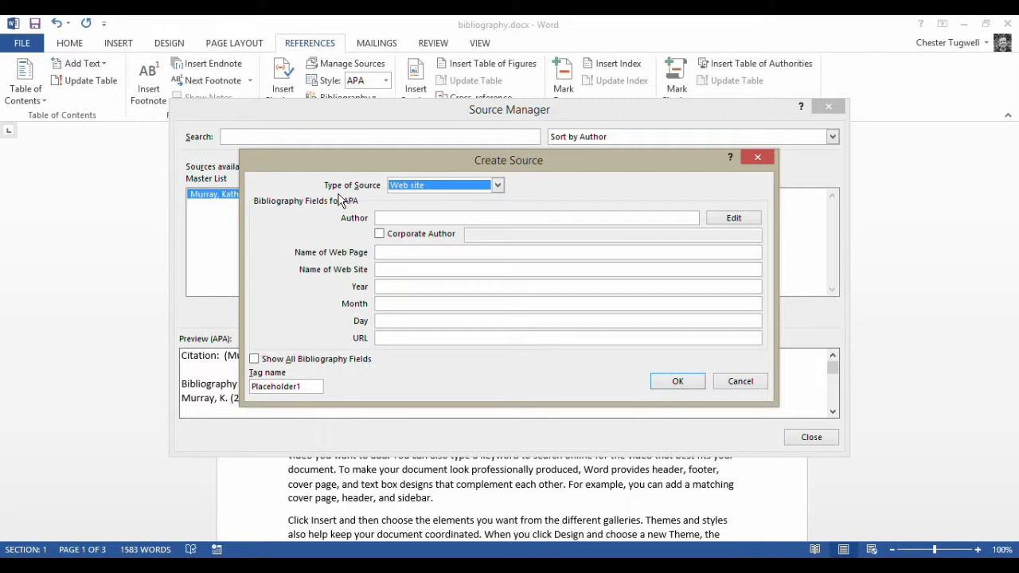
# Step: Pick Book from the Type of Source list and move into the Author field
pyautogui.click(497, 184)
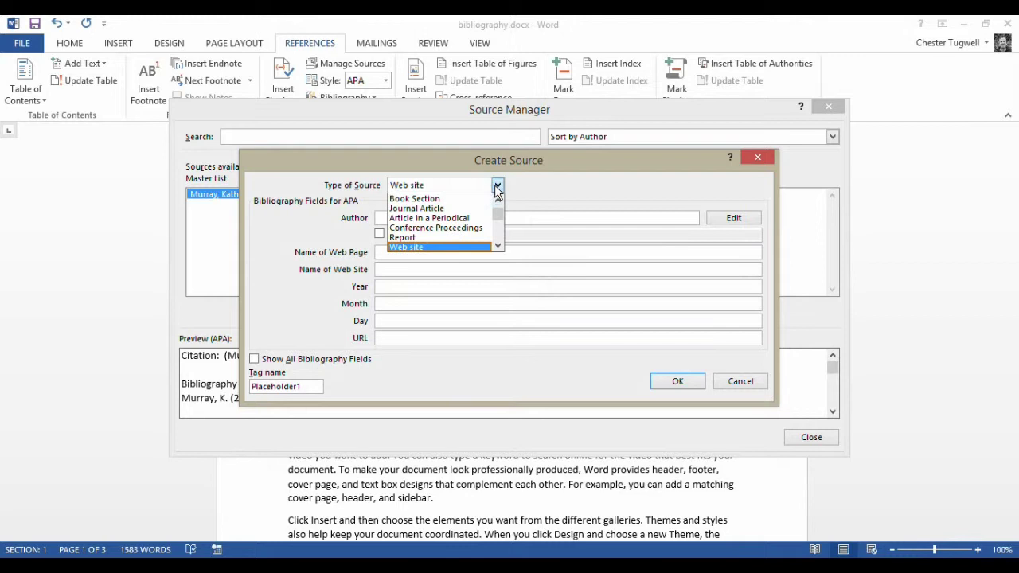
pyautogui.moveTo(496, 219); pyautogui.dragTo(496, 209)
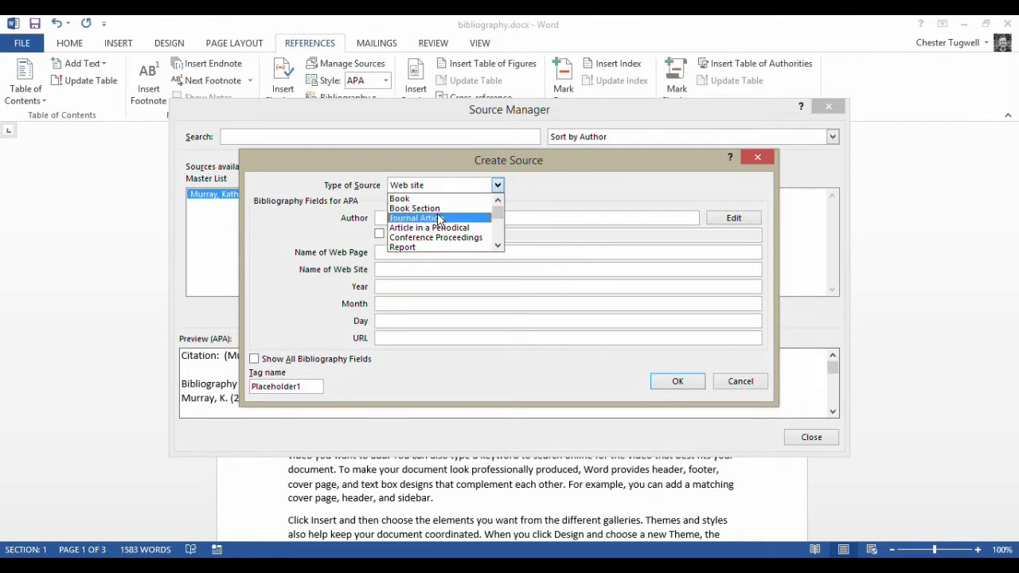
pyautogui.click(498, 245)
pyautogui.click(498, 245)
pyautogui.click(498, 245)
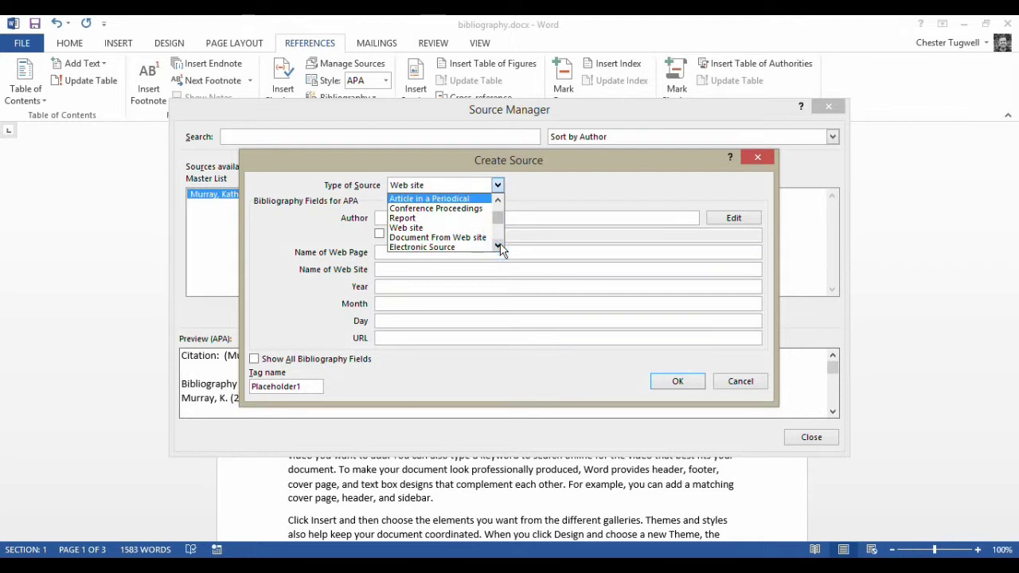
pyautogui.moveTo(497, 218); pyautogui.dragTo(498, 206)
pyautogui.click(449, 197)
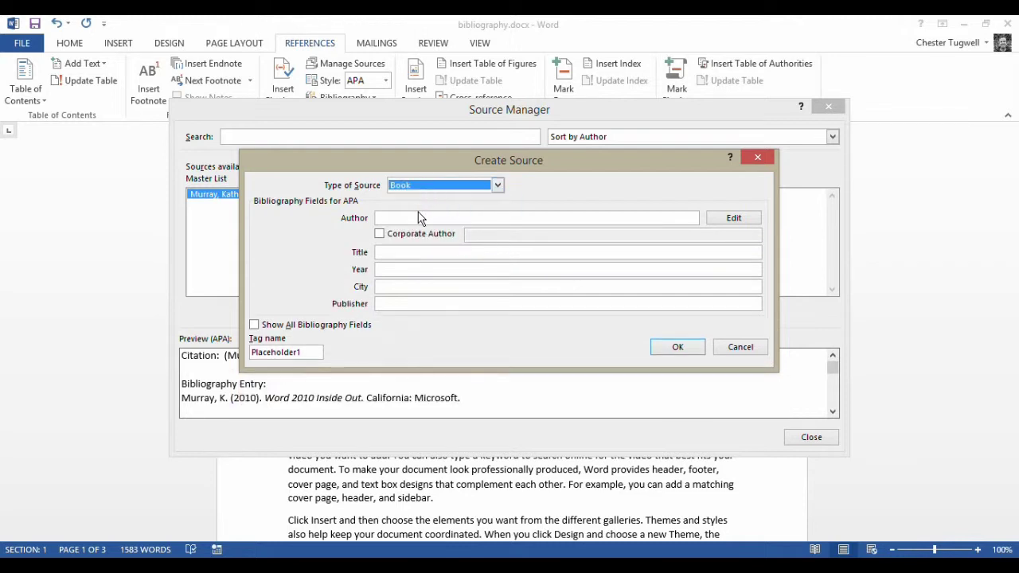
pyautogui.click(418, 217)
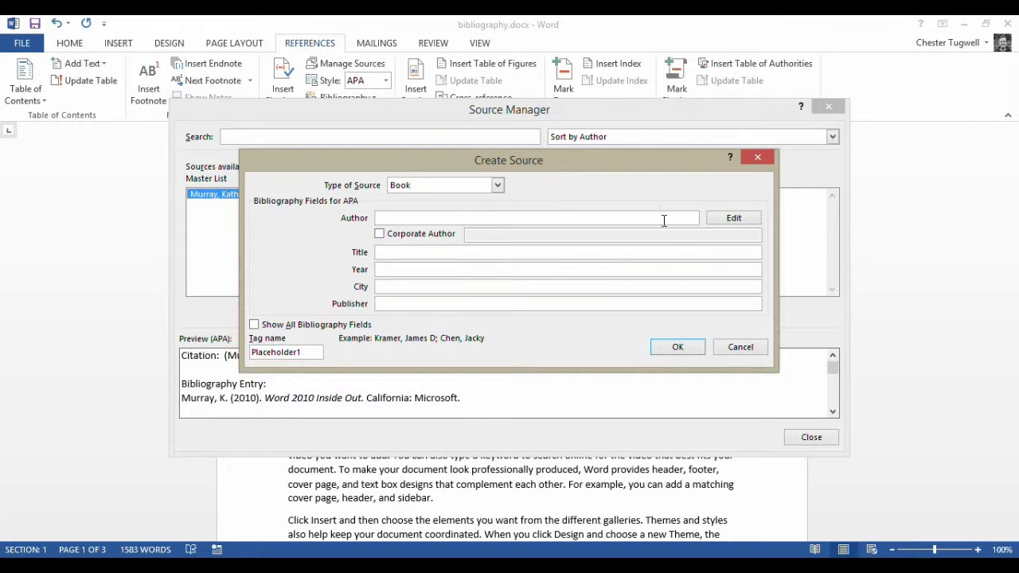
# Step: Enter the author's last and first name in the Edit Name dialog, add it, and confirm
pyautogui.click(734, 218)
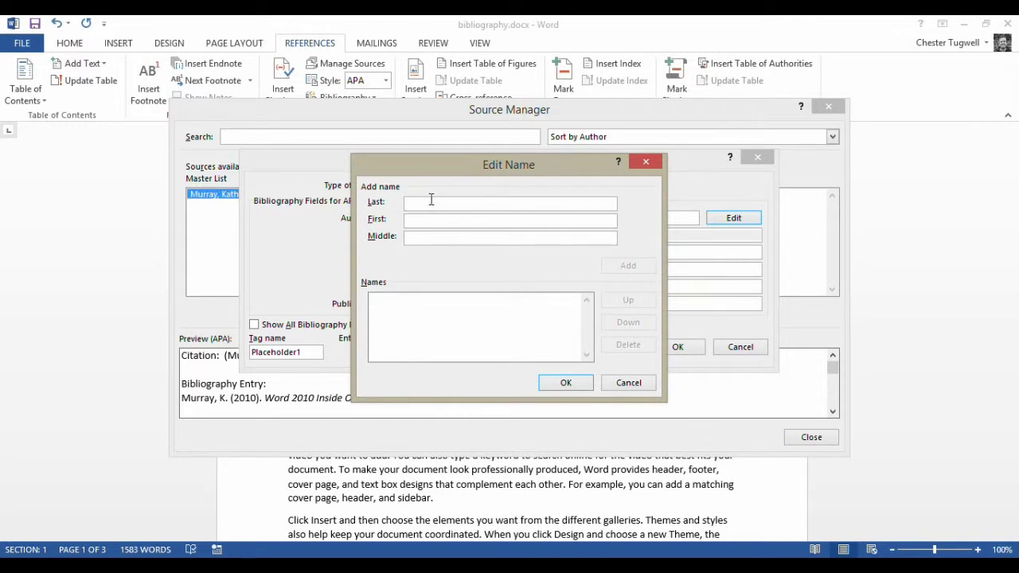
pyautogui.write('Murray')
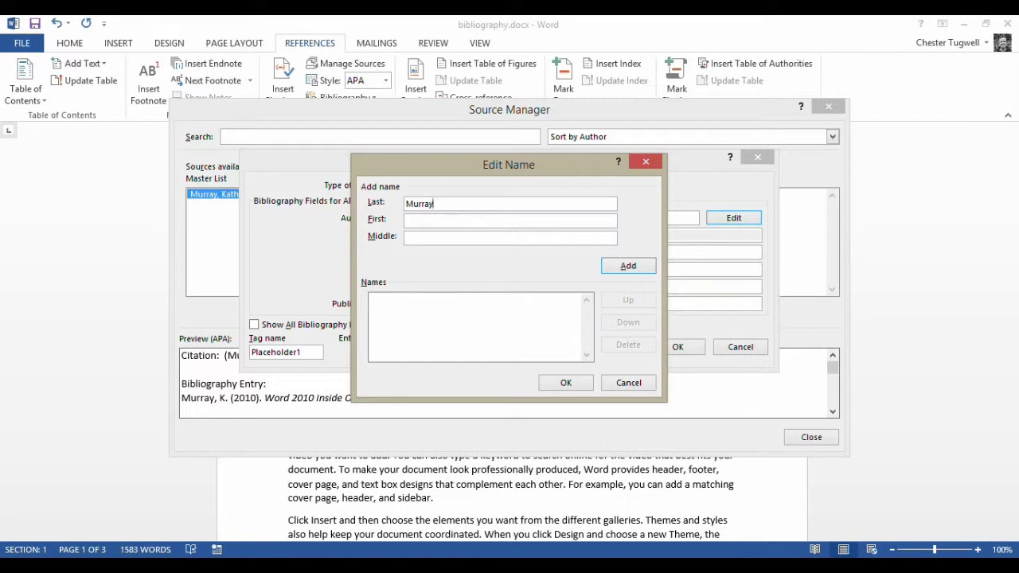
pyautogui.click(509, 220)
pyautogui.write('Katherine')
pyautogui.click(628, 268)
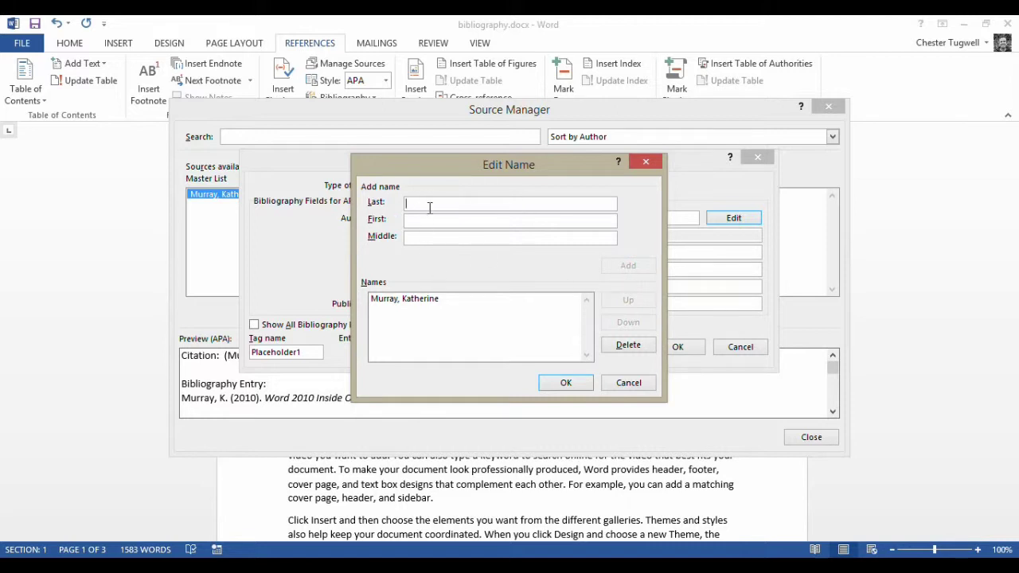
pyautogui.click(565, 382)
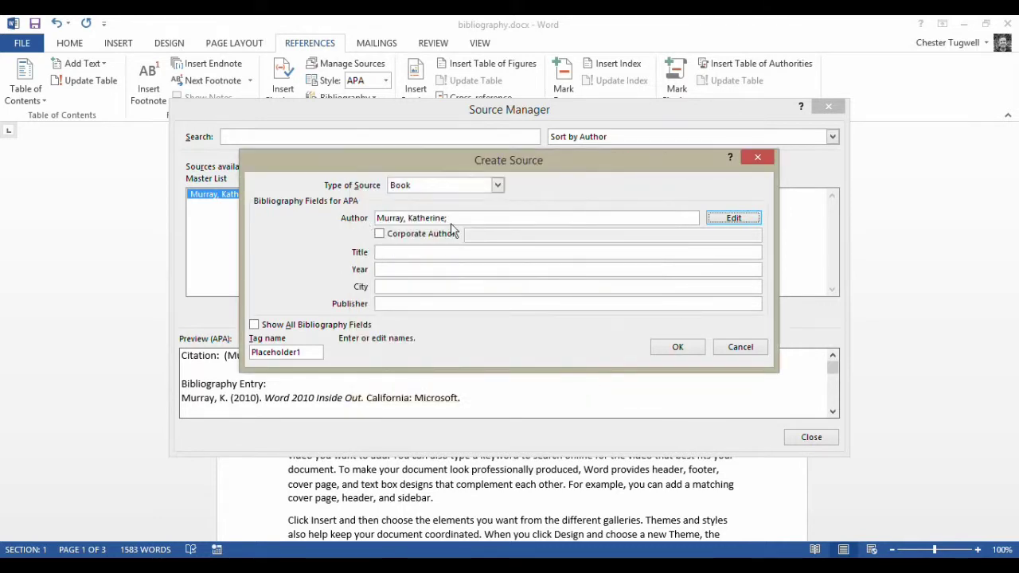
# Step: Enter title 'Word 2010 Inside Out', year 2010, city California, publisher Microsoft, and save the source
pyautogui.click(414, 253)
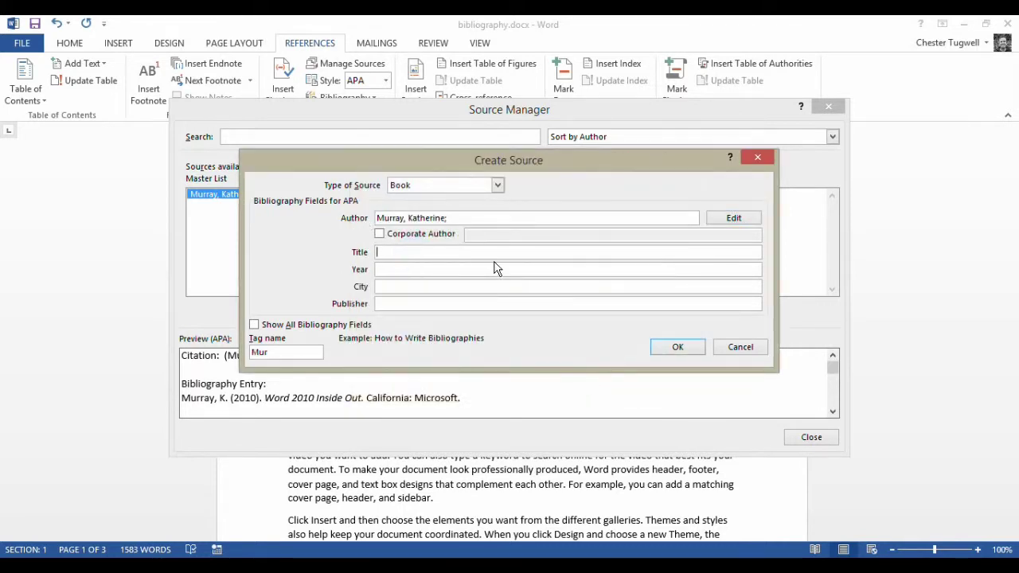
pyautogui.write('Word 2010 Inside Out')
pyautogui.click(377, 269)
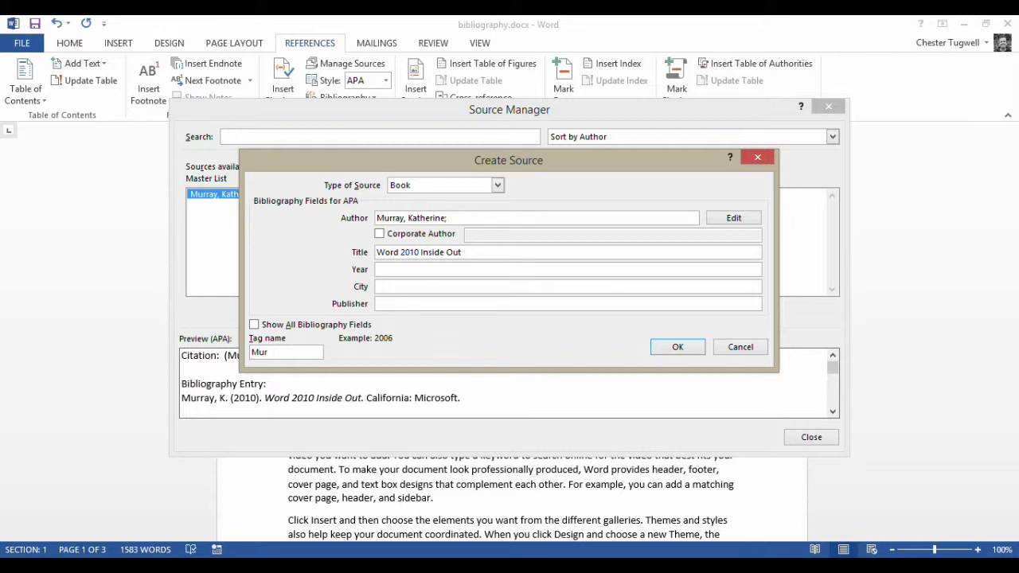
pyautogui.write('2010')
pyautogui.click(406, 284)
pyautogui.write('California')
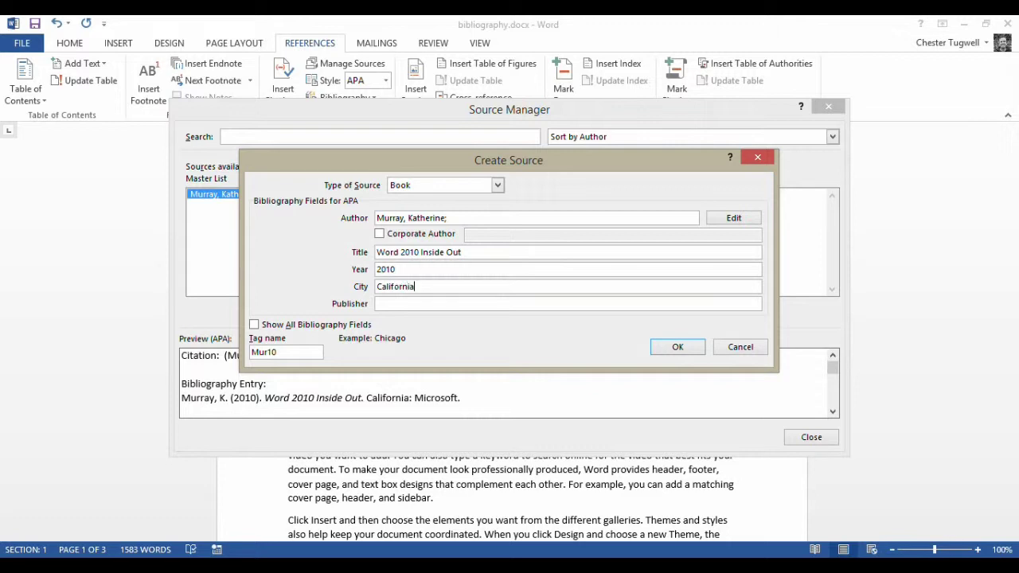
pyautogui.press('Tab')
pyautogui.write('Microsoft')
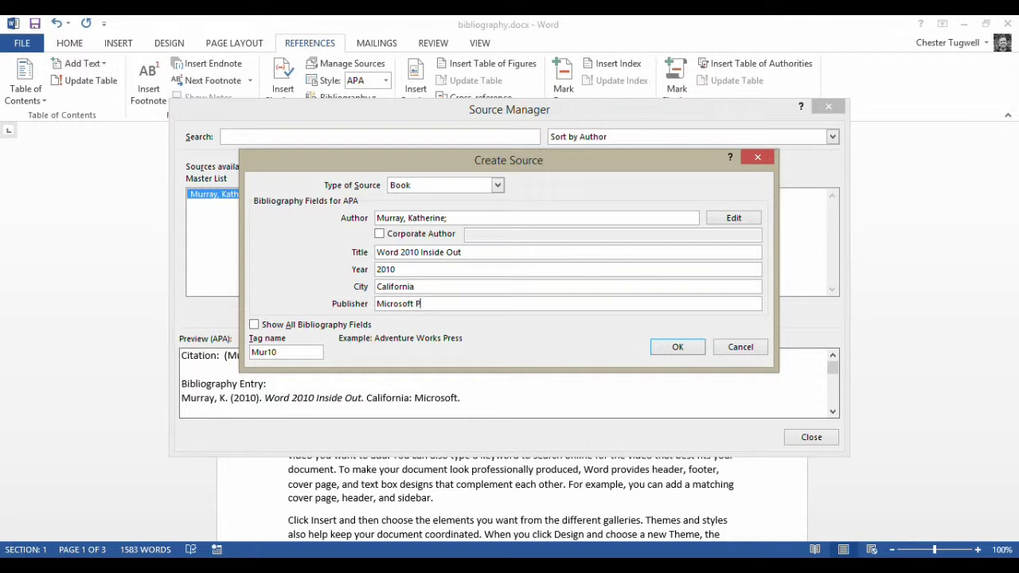
pyautogui.click(675, 351)
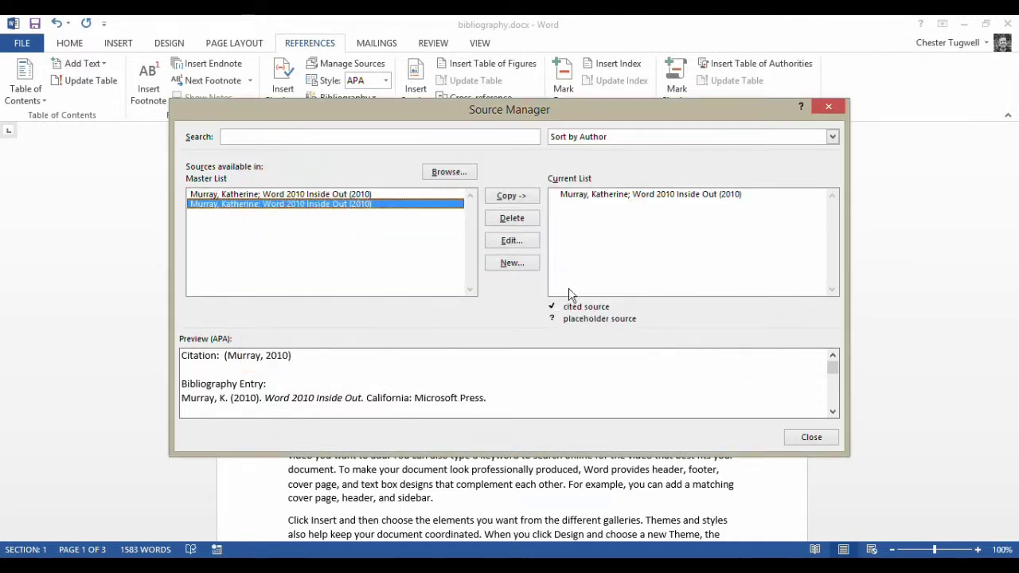
# Step: Delete the duplicate Word 2010 Inside Out entry from the master list
pyautogui.click(308, 195)
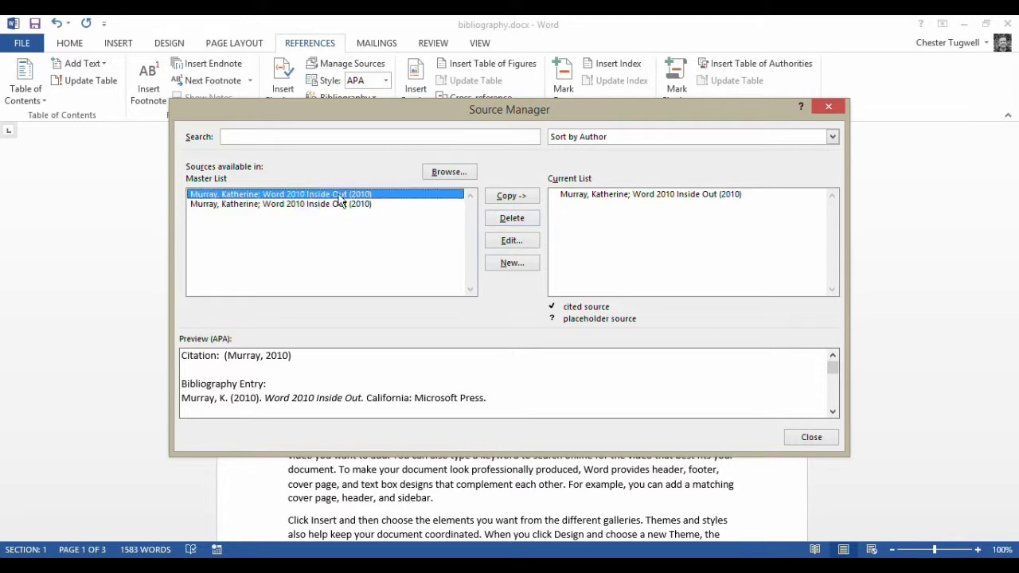
pyautogui.click(506, 219)
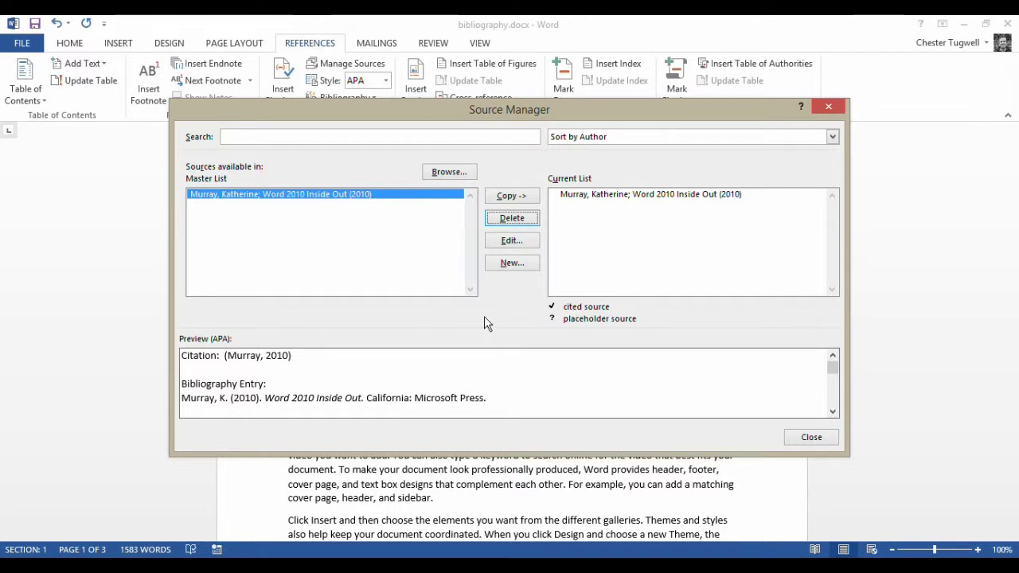
# Step: Create another new source with Web site as its type
pyautogui.click(510, 264)
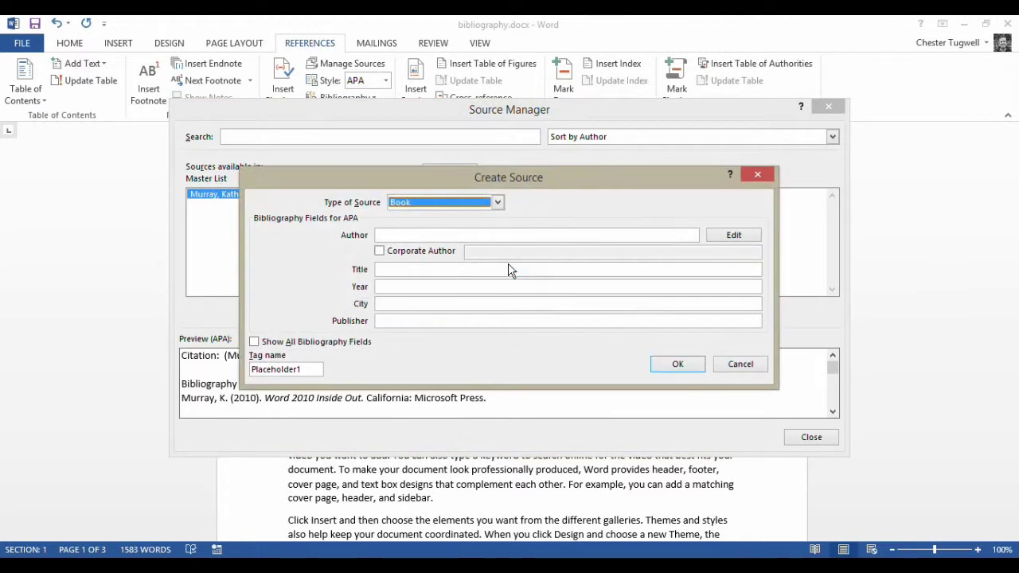
pyautogui.click(496, 202)
pyautogui.moveTo(500, 227)
pyautogui.mouseDown()
pyautogui.moveTo(500, 248)
pyautogui.moveTo(499, 227)
pyautogui.mouseUp()
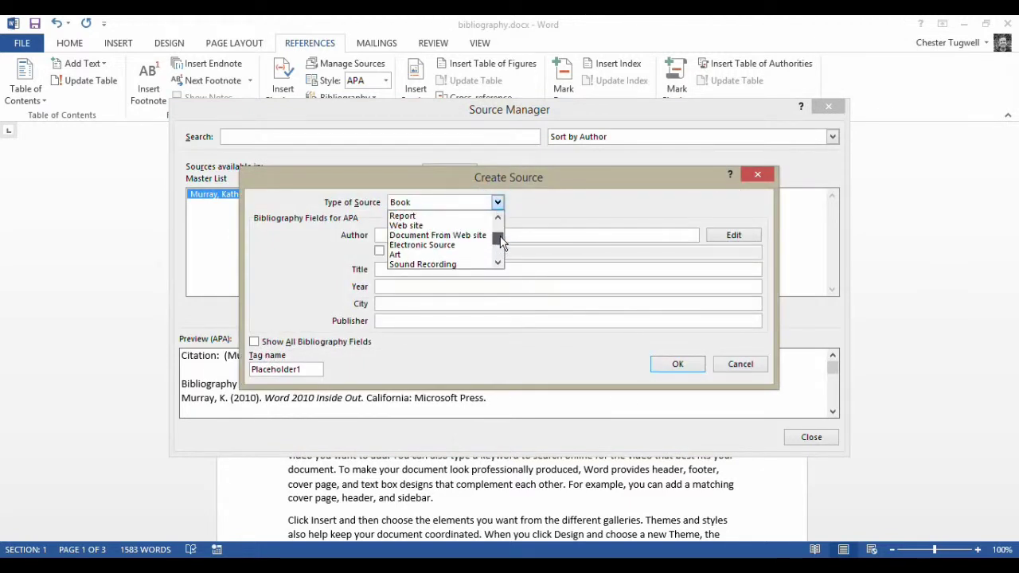
pyautogui.click(446, 226)
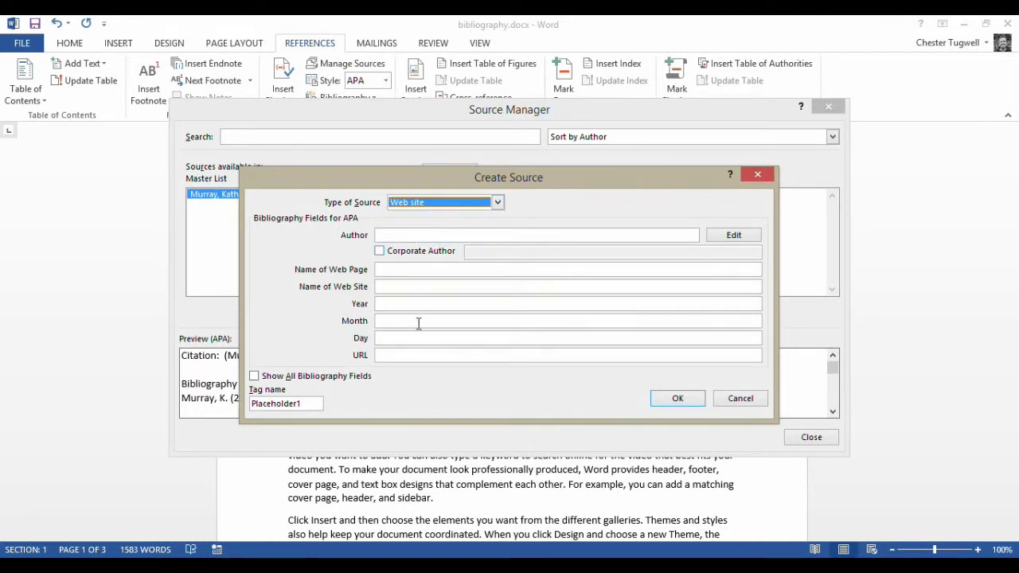
pyautogui.click(396, 234)
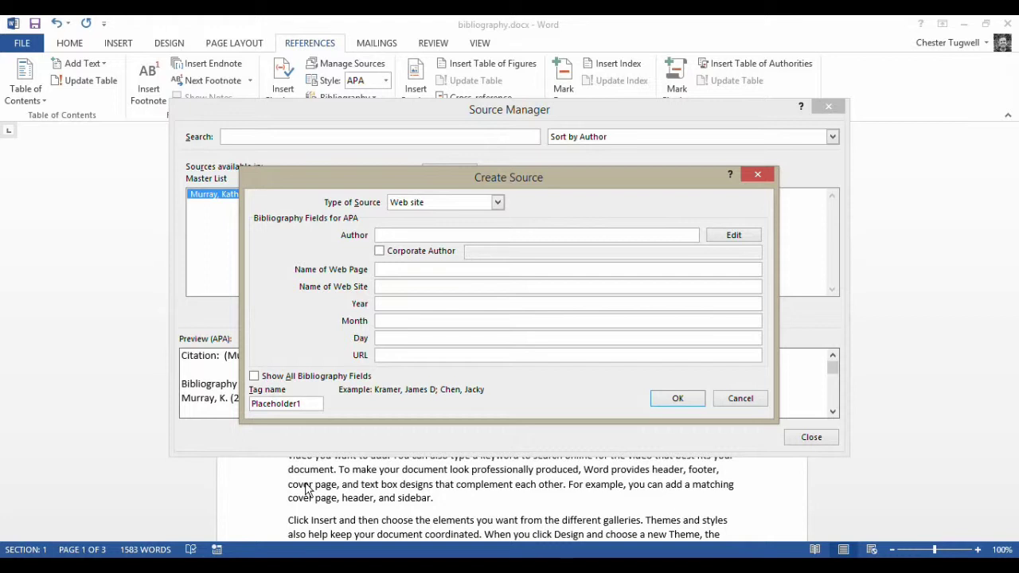
# Step: Set corporate author Microsoft and web page name 'How to Create a Table of Contents'
pyautogui.click(381, 252)
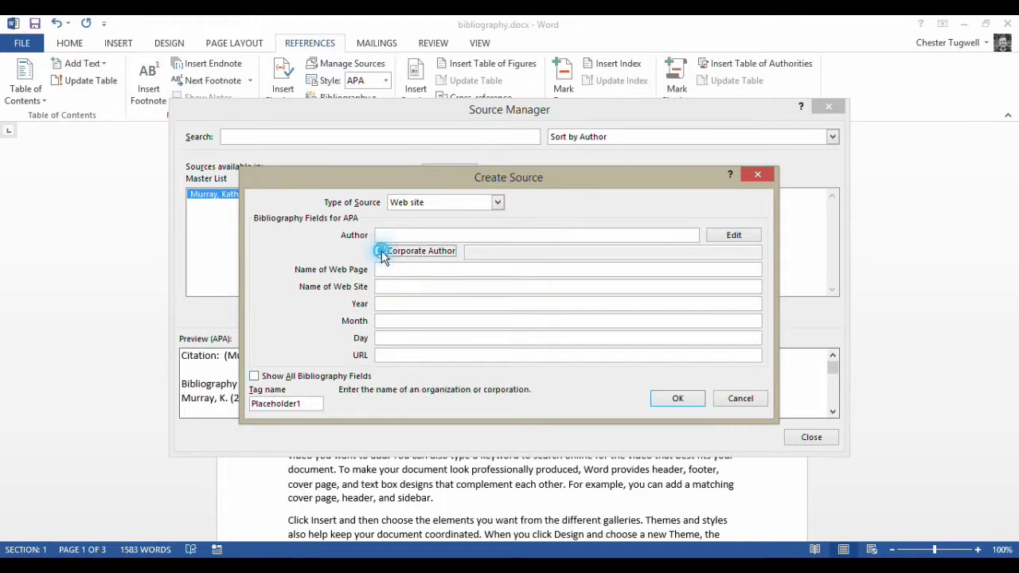
pyautogui.click(484, 251)
pyautogui.write('Mi')
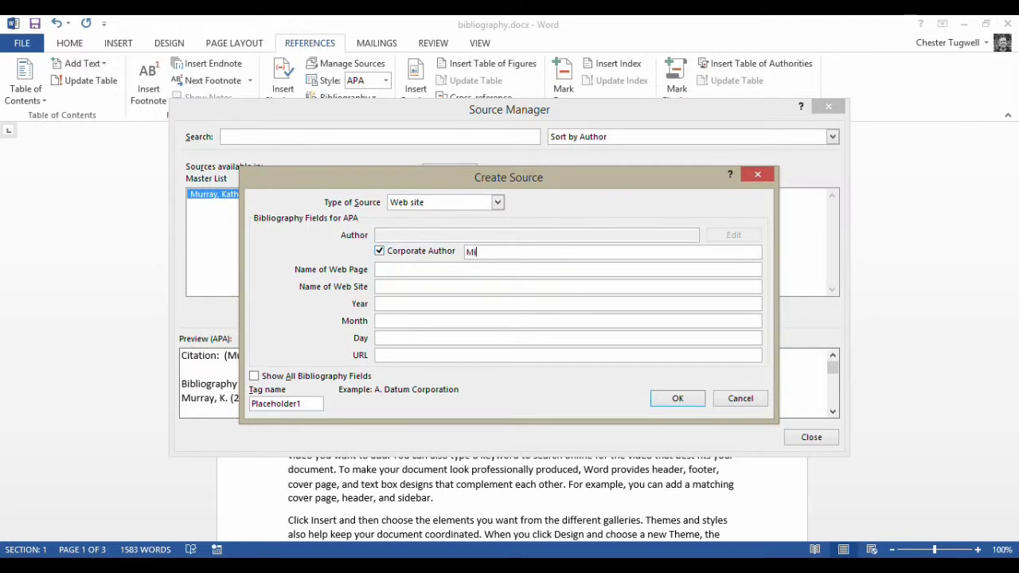
pyautogui.write('crosoft')
pyautogui.click(386, 269)
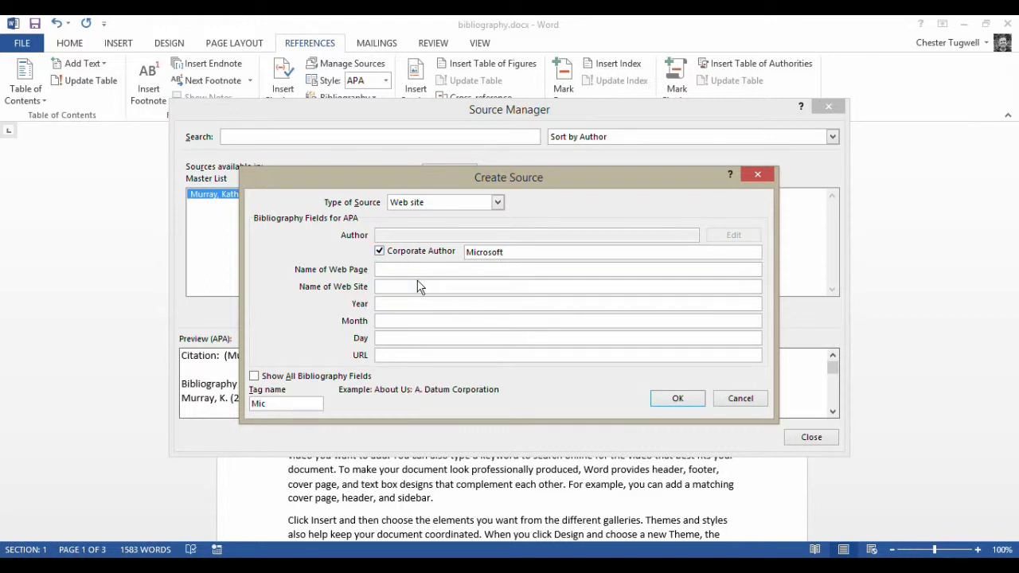
pyautogui.write('How to Create a Table of Contents')
pyautogui.click(377, 287)
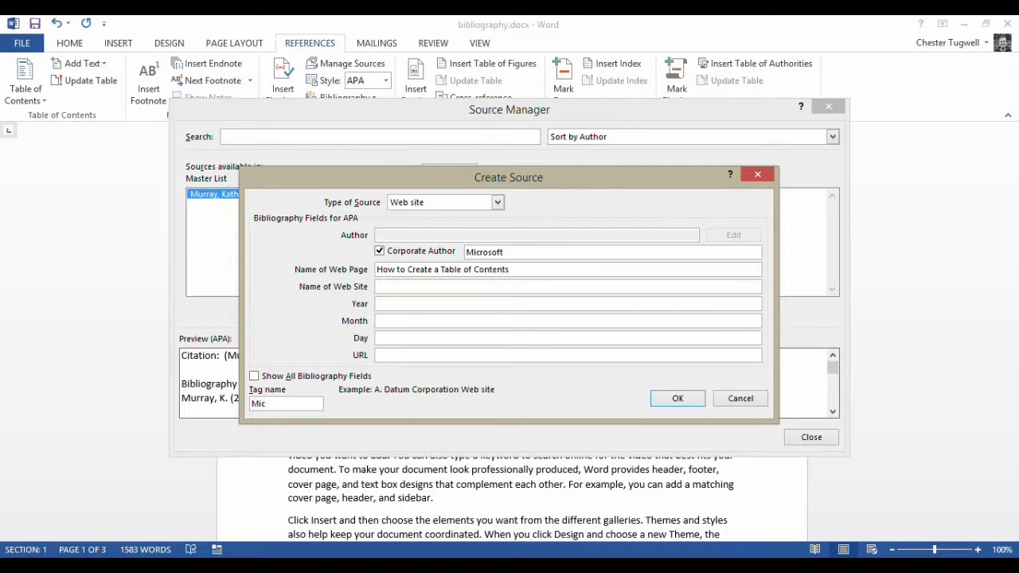
pyautogui.write('supoor')
pyautogui.press('BackSpace')
pyautogui.press('BackSpace')
pyautogui.press('BackSpace')
pyautogui.write('Microsoft Hel')
pyautogui.click(401, 304)
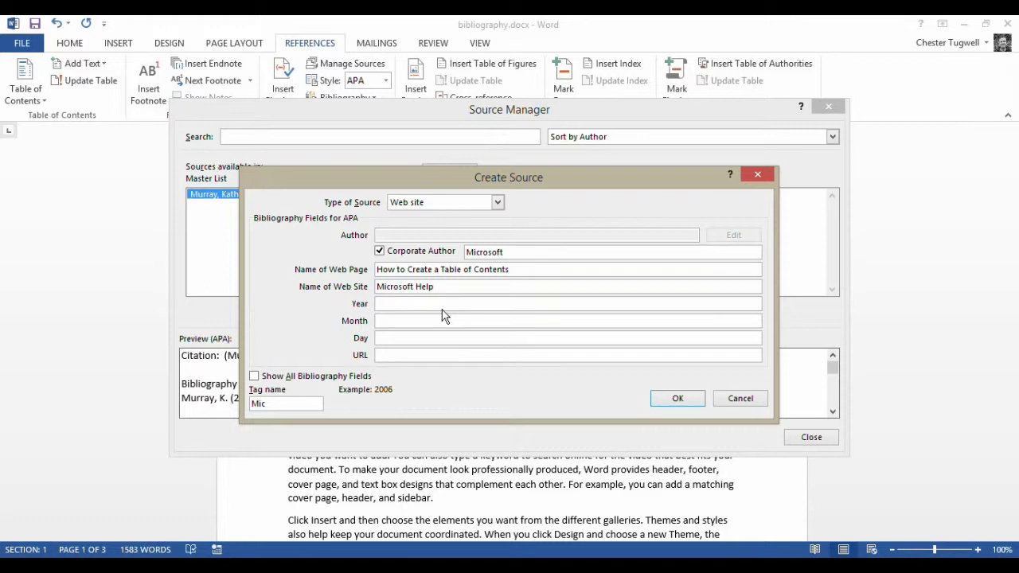
pyautogui.write('2011')
pyautogui.press('Tab')
pyautogui.write('Marc')
pyautogui.press('Tab')
pyautogui.press('Tab')
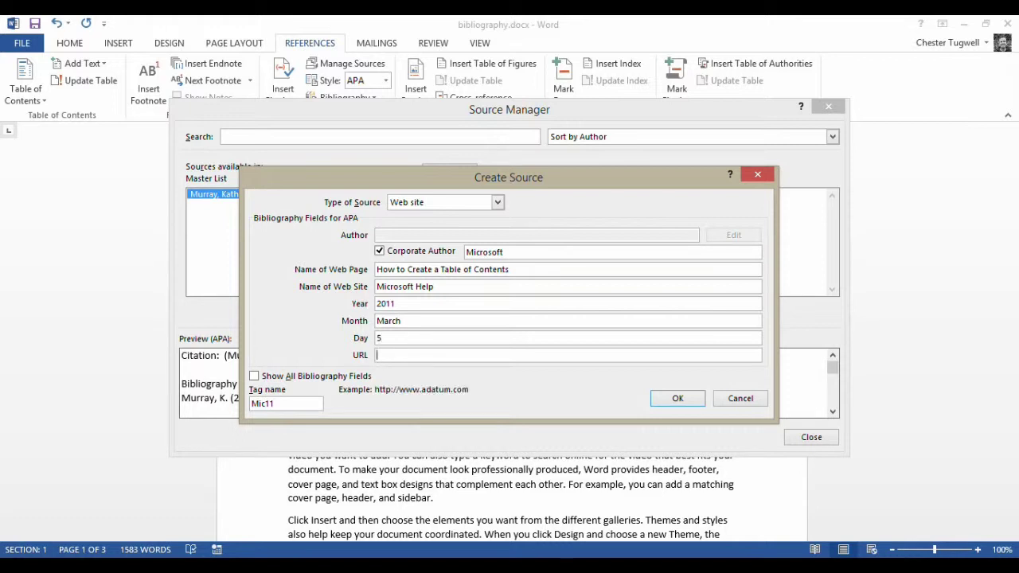
pyautogui.write('www')
pyautogui.write('.ma')
pyautogui.write('crosoft')
pyautogui.write('.com/word')
pyautogui.click(671, 397)
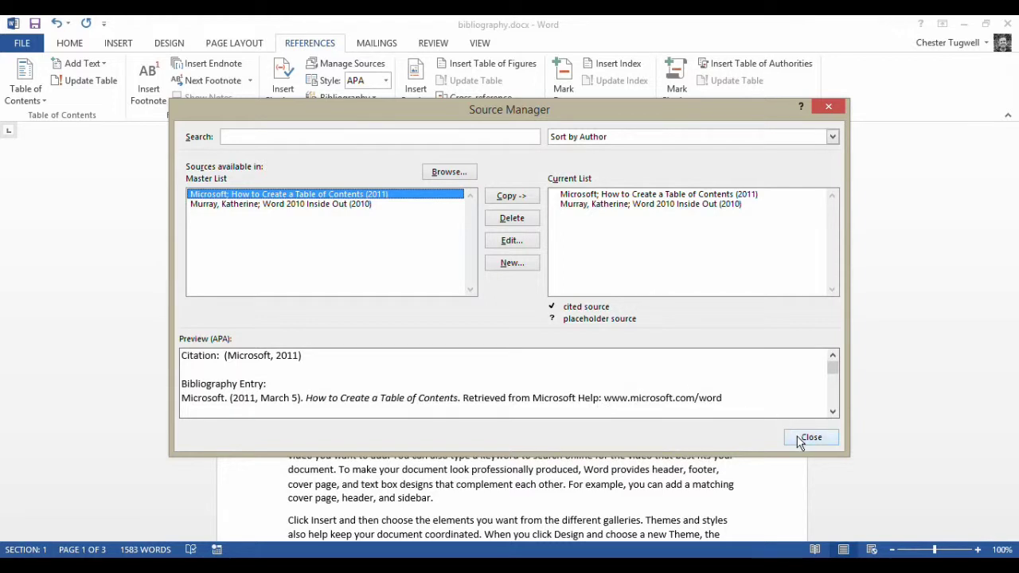
pyautogui.click(572, 195)
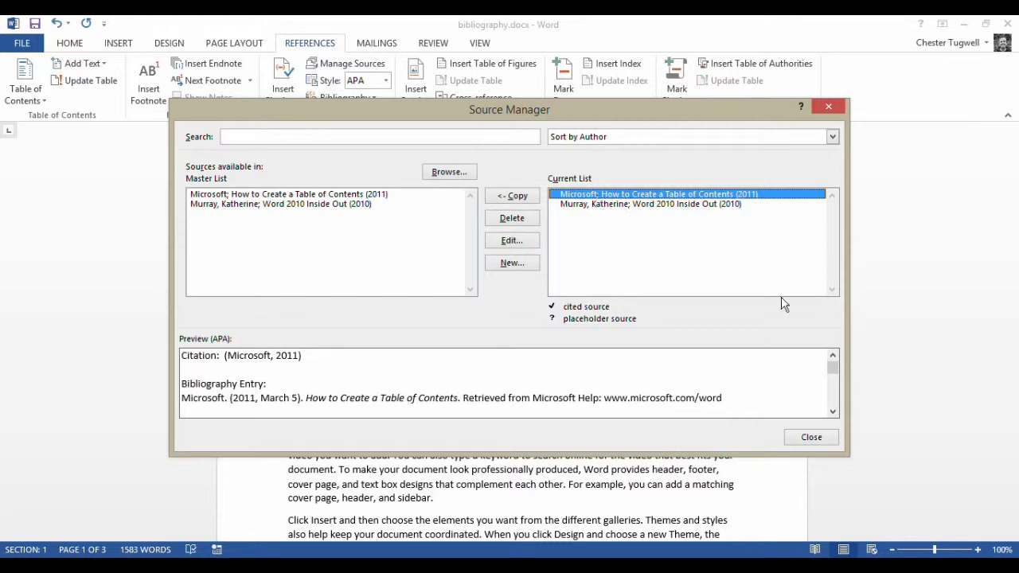
pyautogui.click(832, 368)
pyautogui.click(833, 412)
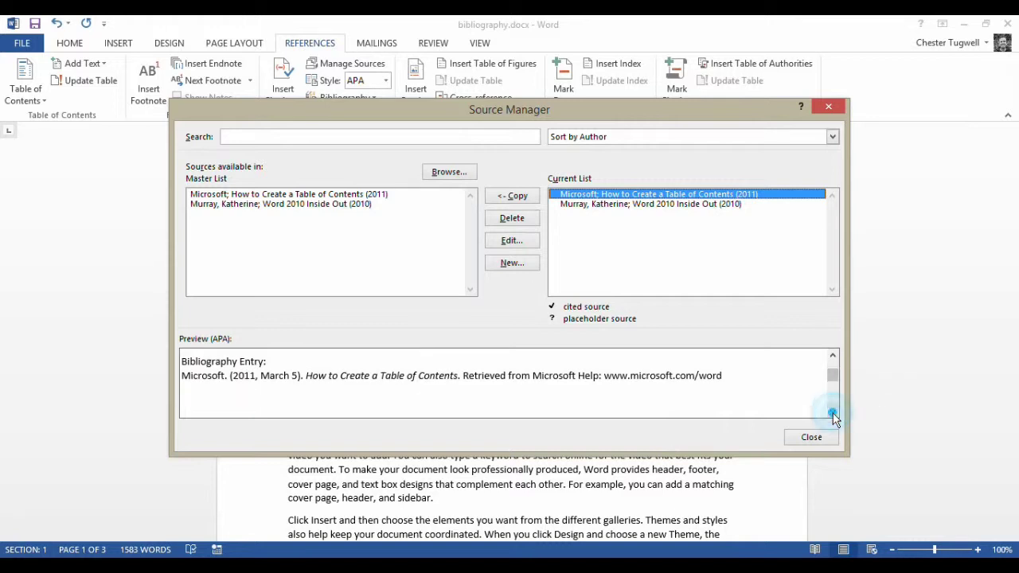
pyautogui.click(832, 354)
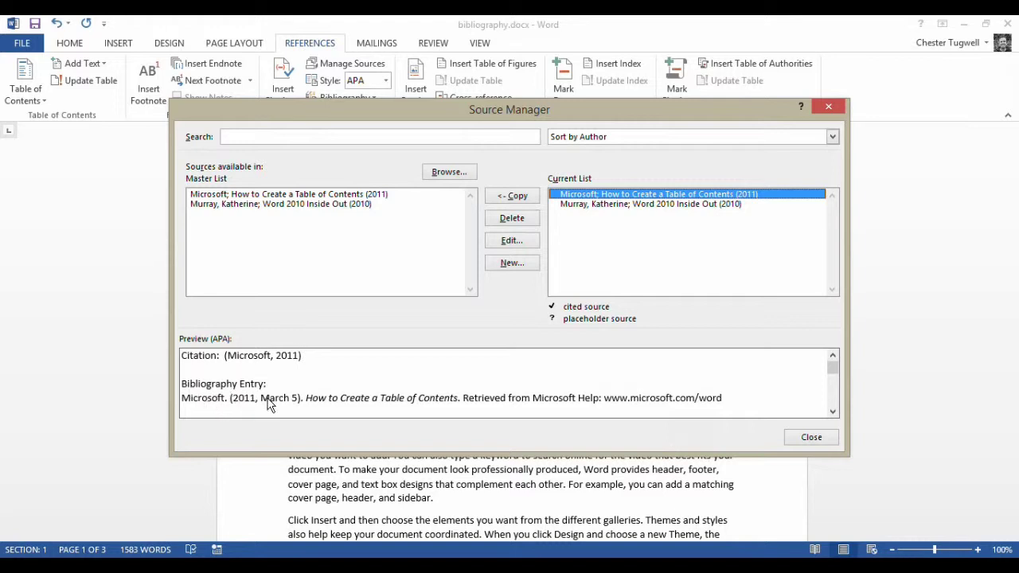
pyautogui.click(578, 204)
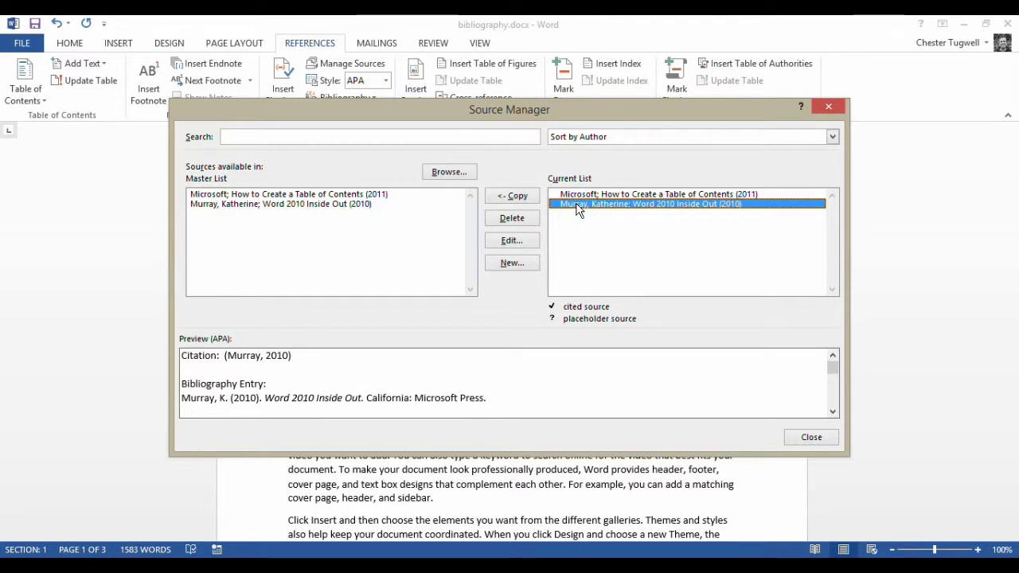
pyautogui.rightClick(833, 413)
pyautogui.click(833, 412)
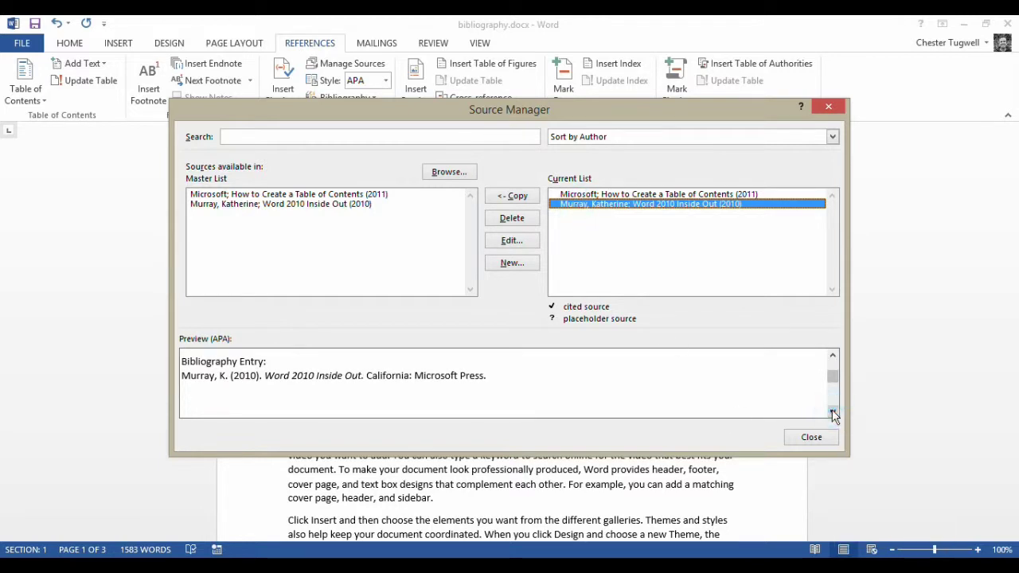
pyautogui.moveTo(832, 378); pyautogui.dragTo(833, 362)
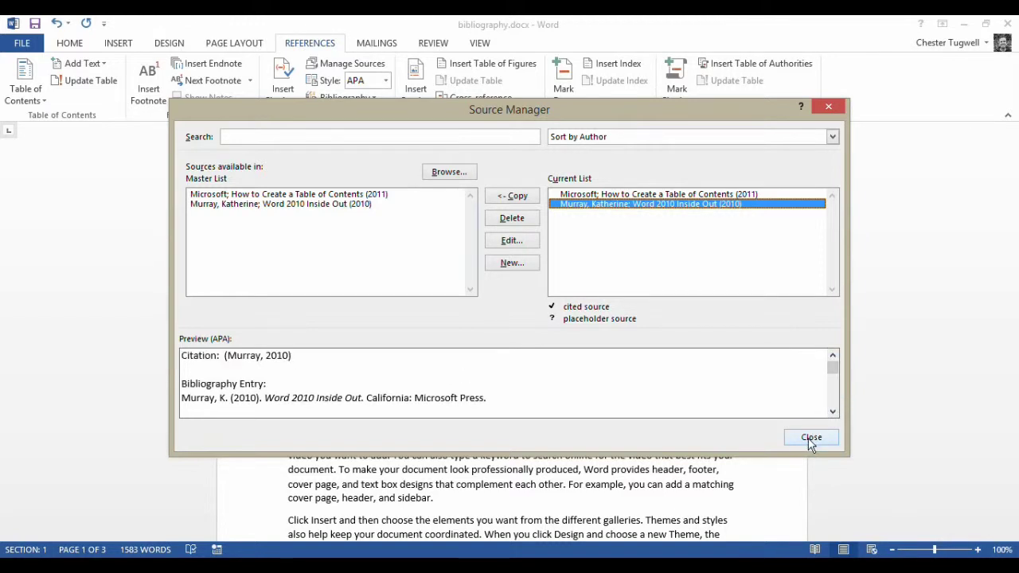
# Step: Put quotation marks around the sentence from "You can also type" to "document"
pyautogui.click(810, 437)
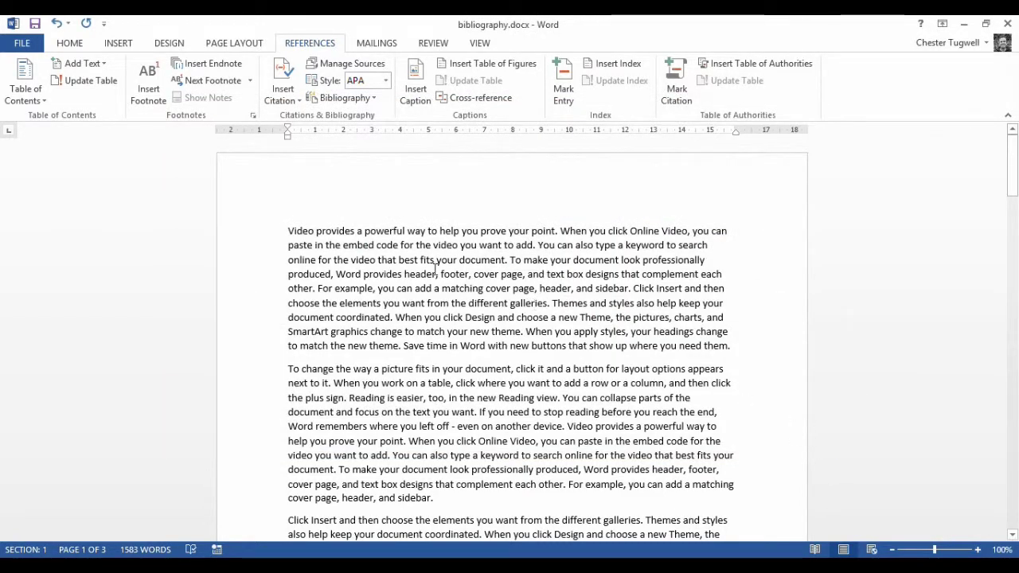
pyautogui.click(289, 231)
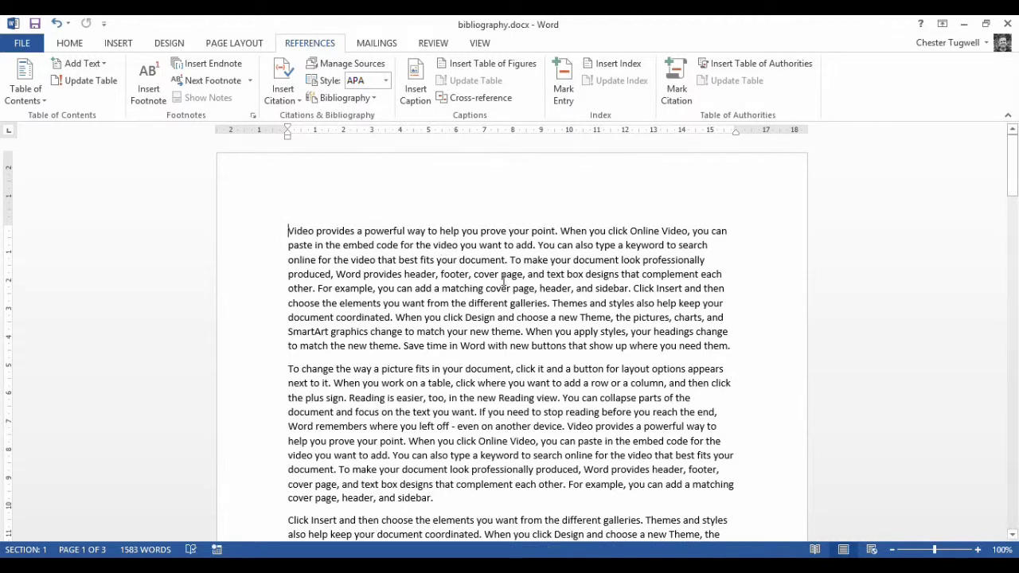
pyautogui.click(536, 243)
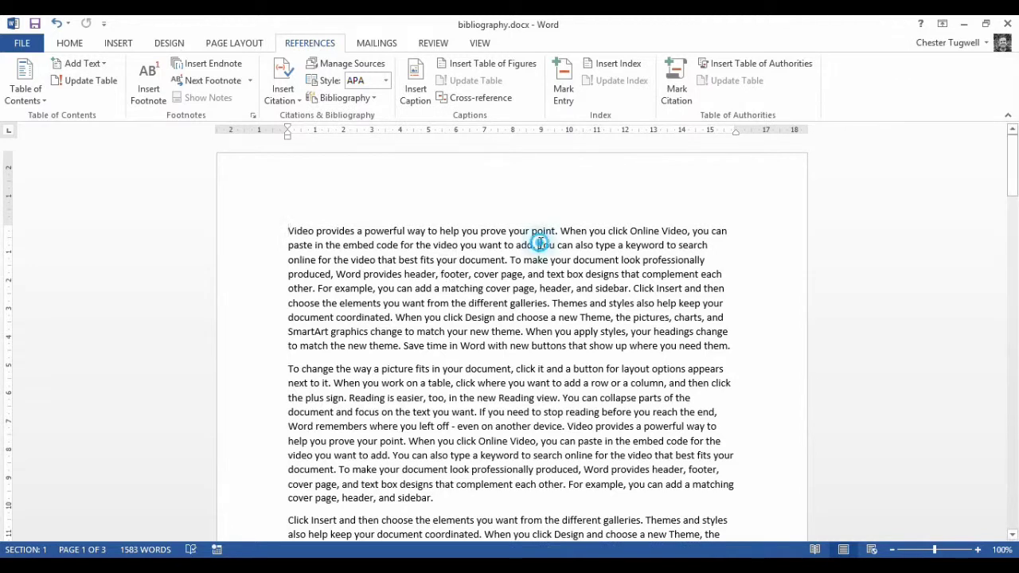
pyautogui.write('"')
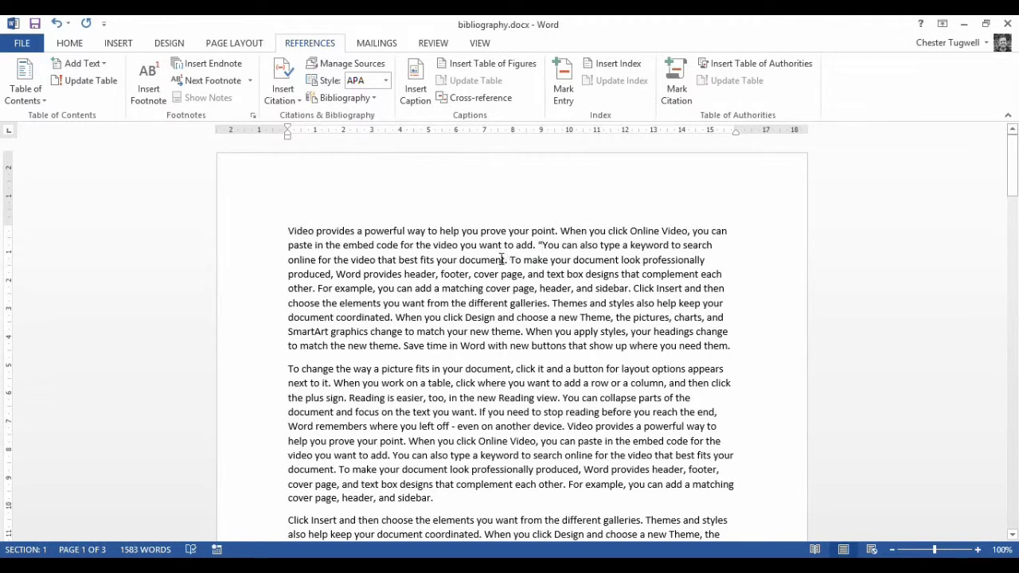
pyautogui.click(503, 259)
pyautogui.click(504, 260)
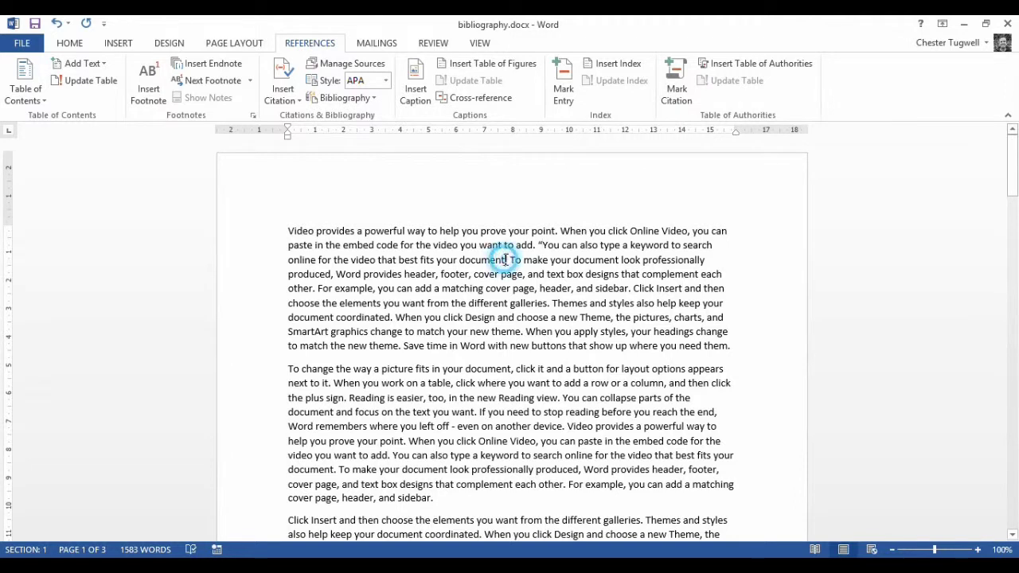
pyautogui.write('"')
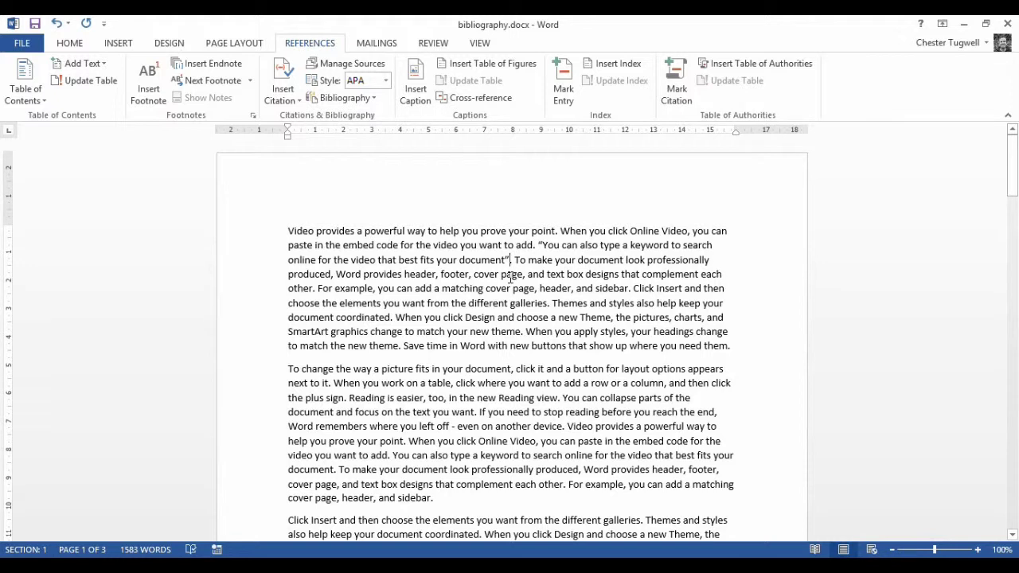
# Step: Cite the 2010 Word 2010 Inside Out book after the quote and after "plus sign"
pyautogui.click(288, 100)
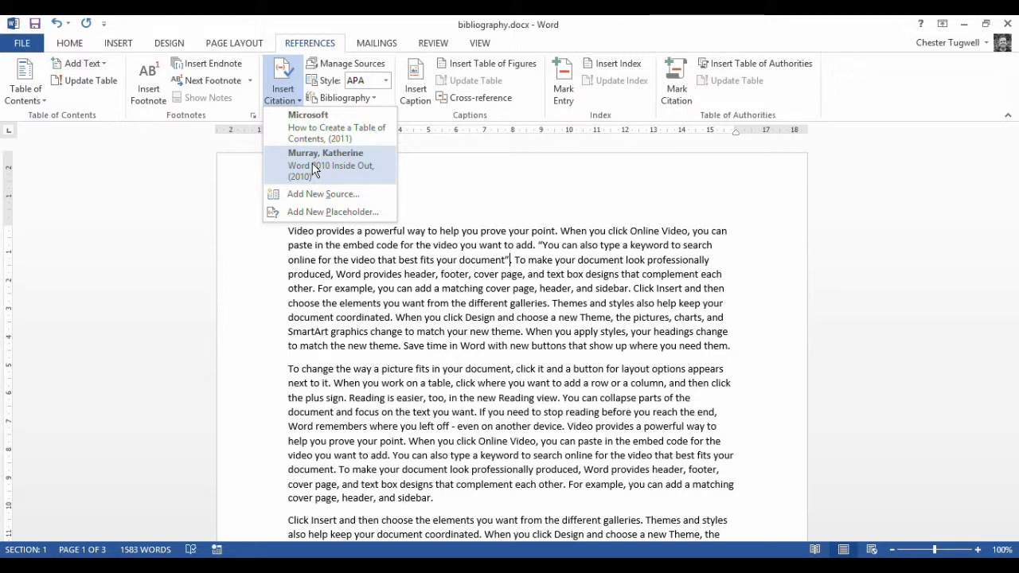
pyautogui.click(317, 166)
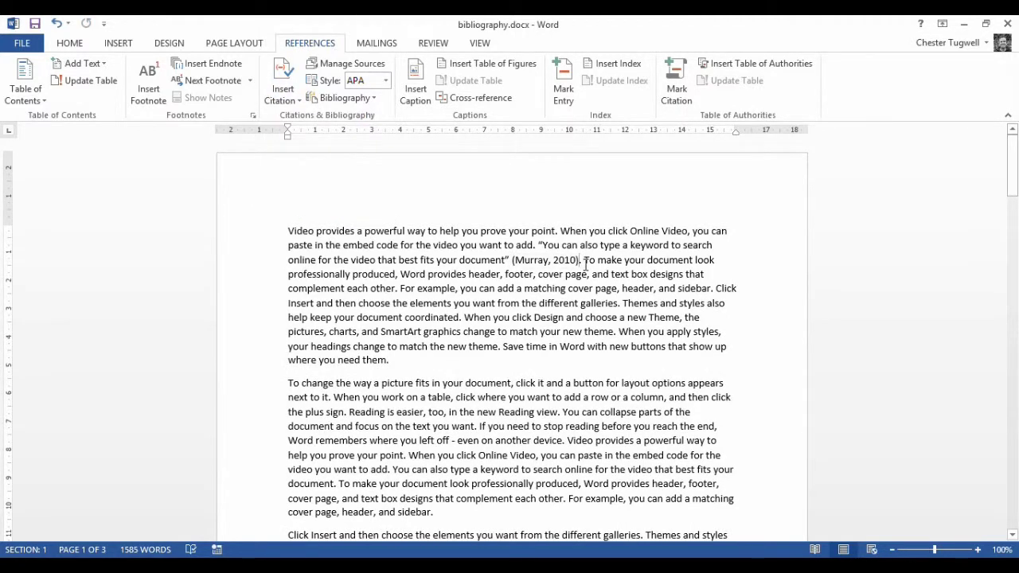
pyautogui.scroll(-3, 523, 357)
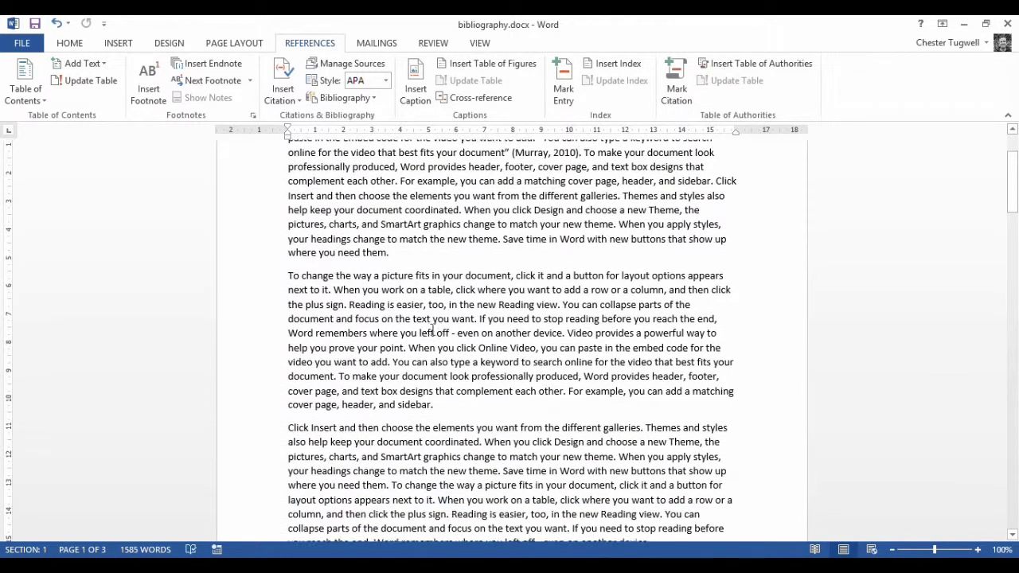
pyautogui.click(344, 304)
pyautogui.click(284, 100)
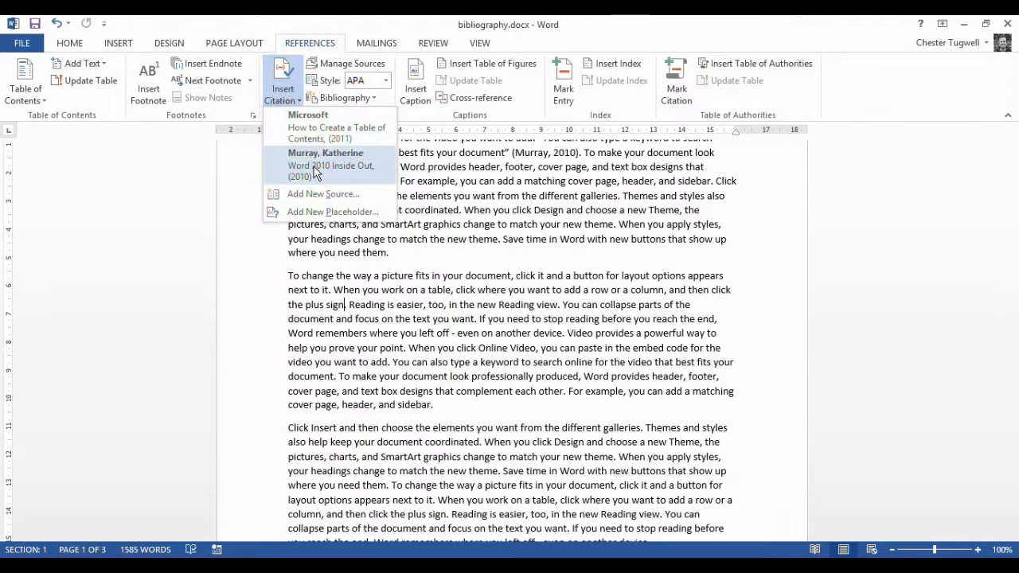
pyautogui.click(313, 168)
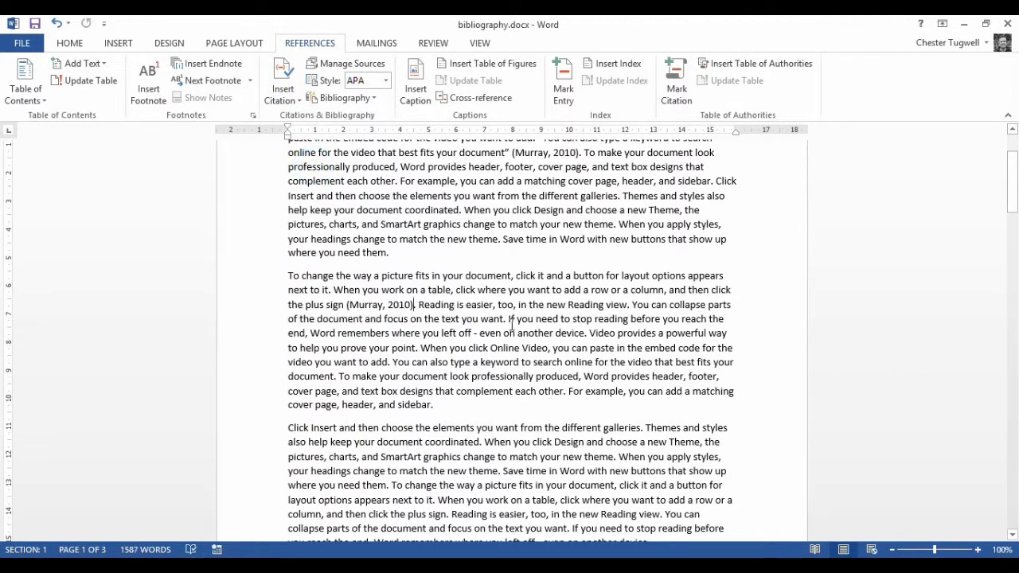
# Step: Insert the (Microsoft, 2011) citation after "coordinated"
pyautogui.scroll(-1, 512, 324)
pyautogui.scroll(-1, 512, 325)
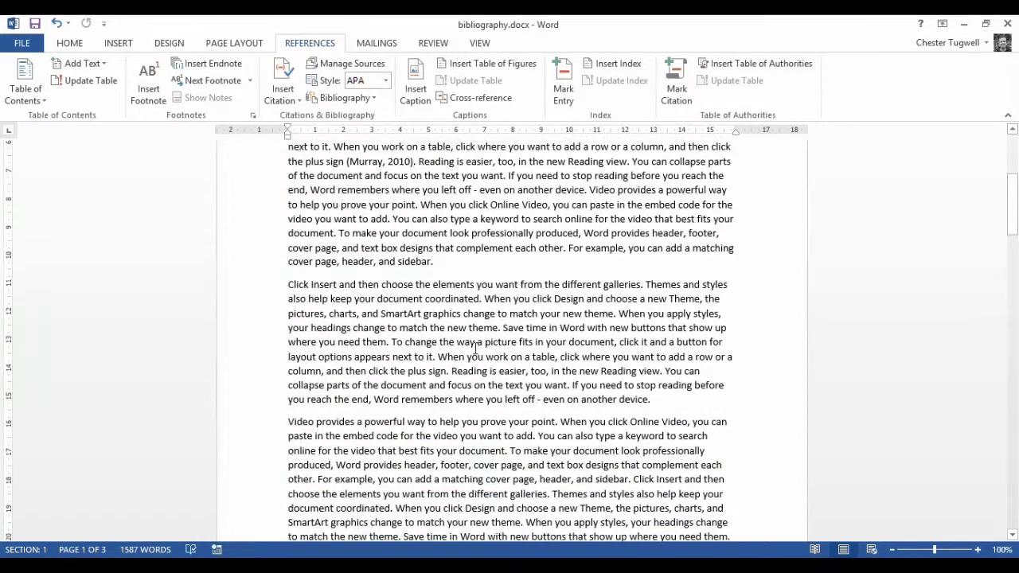
pyautogui.click(478, 298)
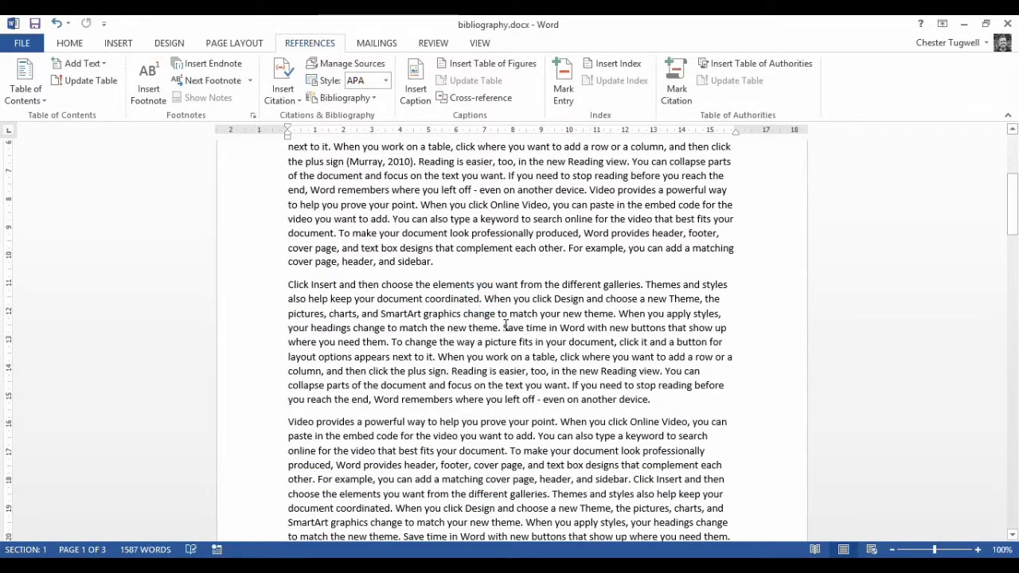
pyautogui.click(288, 101)
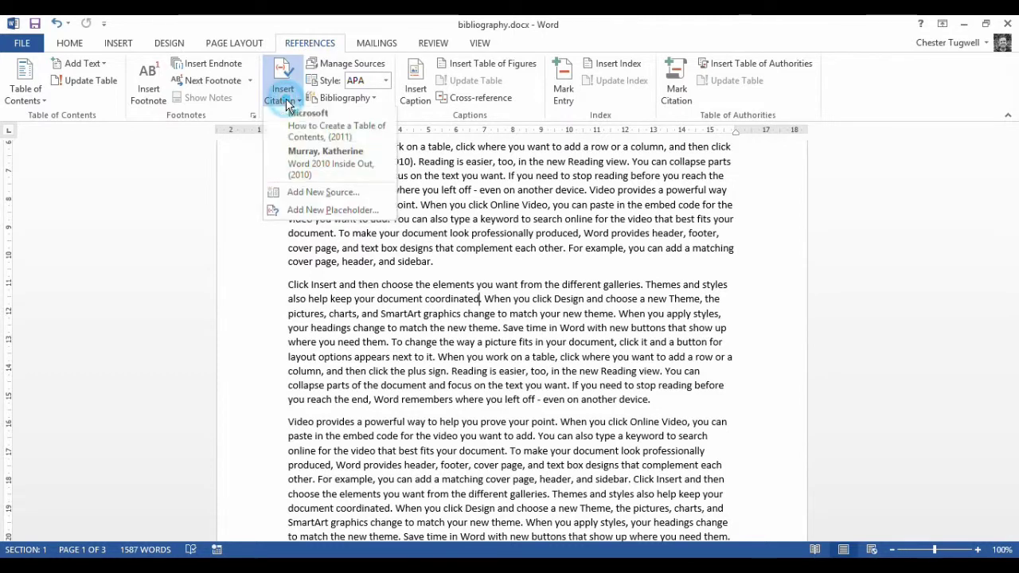
pyautogui.click(299, 130)
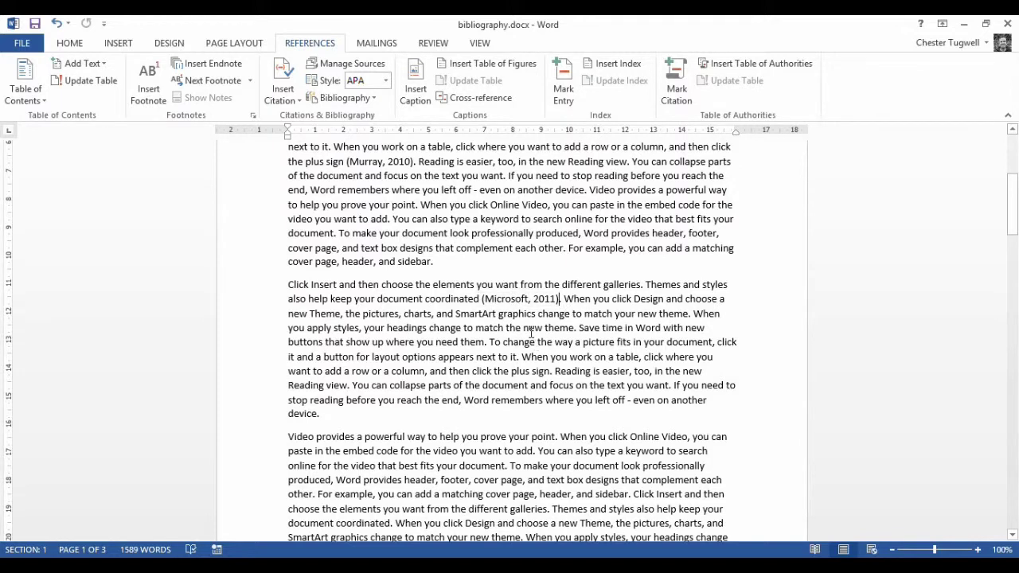
pyautogui.scroll(3, 531, 333)
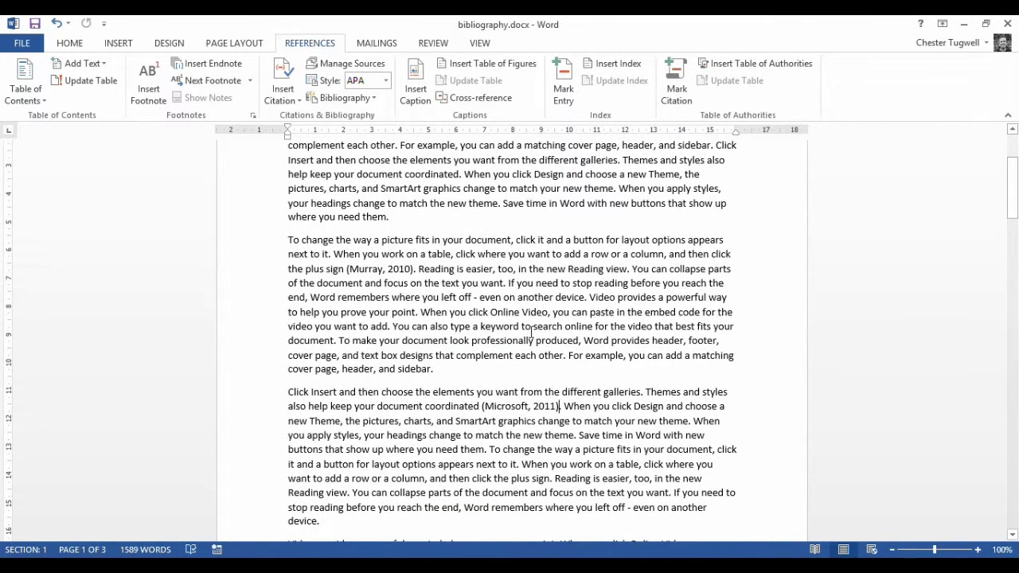
# Step: Check the citation styles and stored sources, cancel a new source, and reshow the style list with APA
pyautogui.scroll(2, 531, 333)
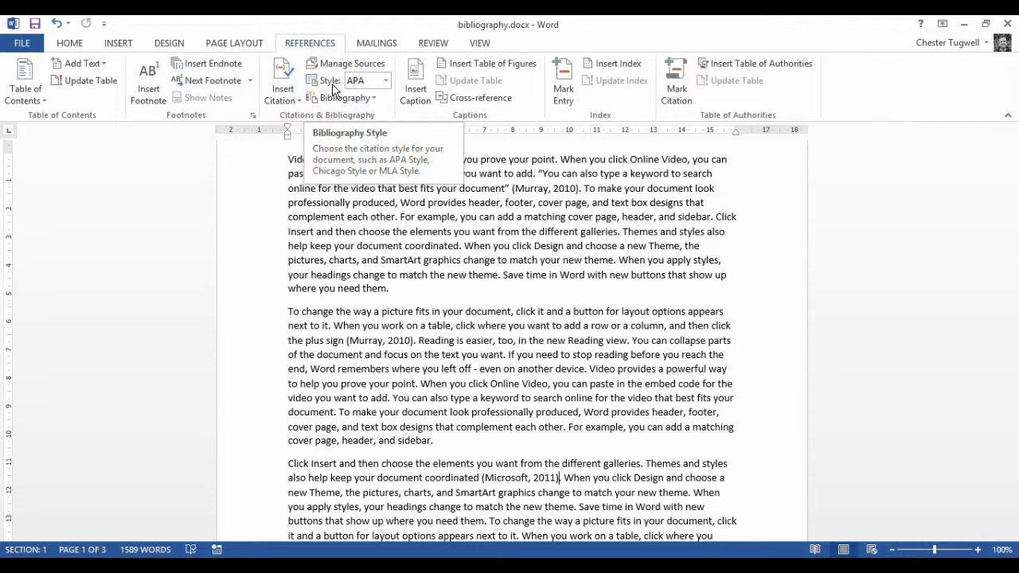
pyautogui.click(385, 81)
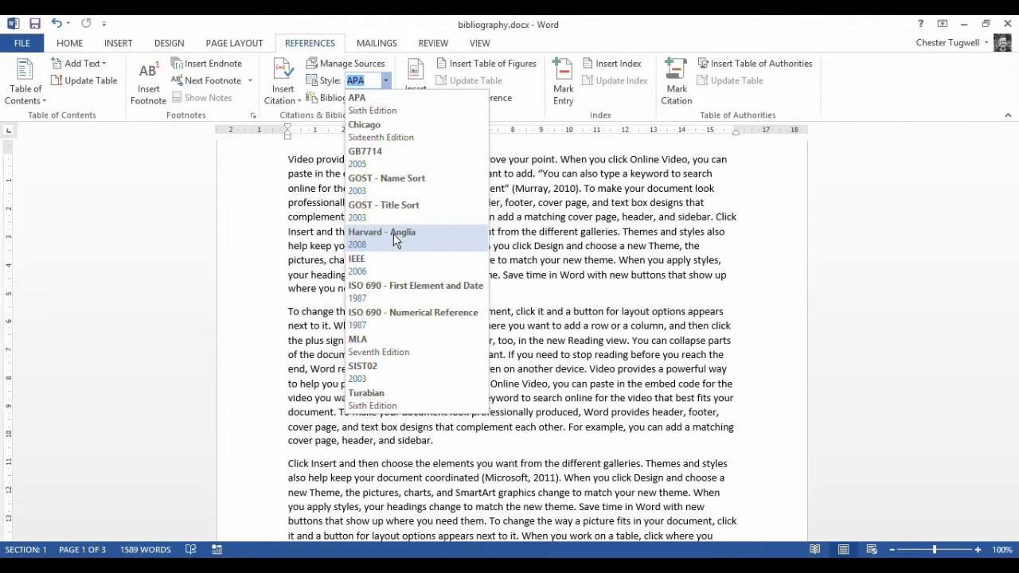
pyautogui.click(335, 65)
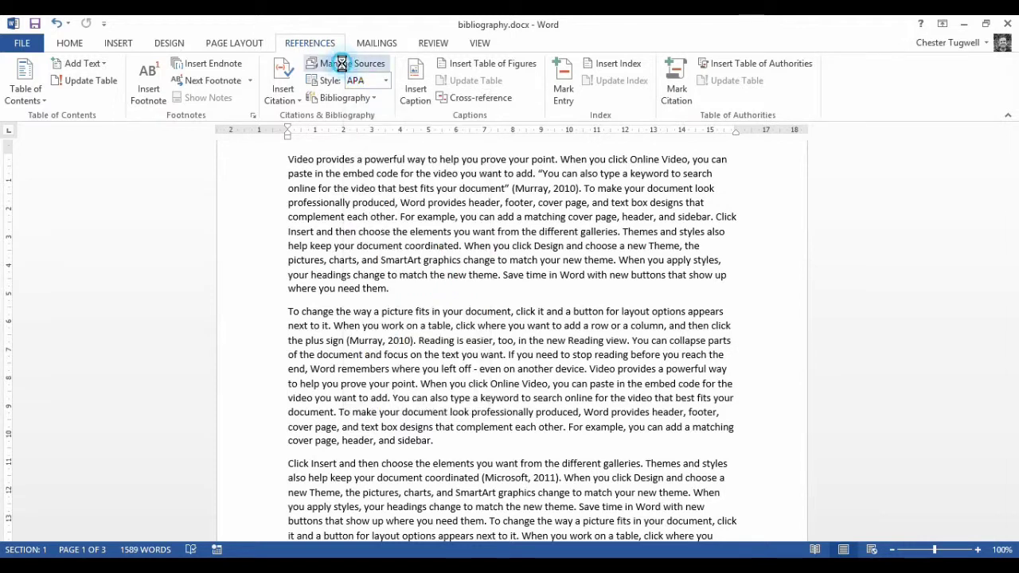
pyautogui.click(514, 262)
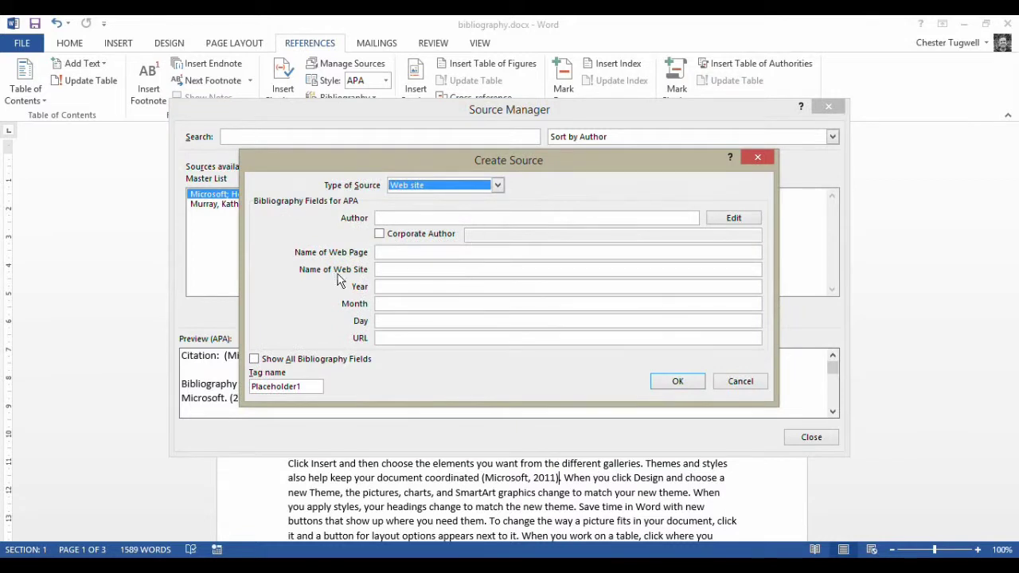
pyautogui.click(739, 381)
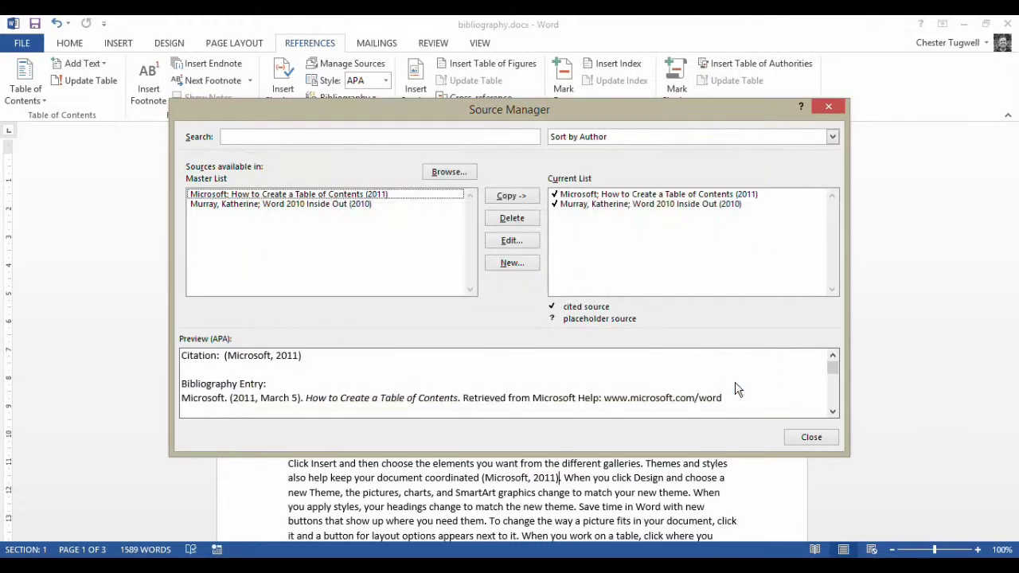
pyautogui.click(809, 438)
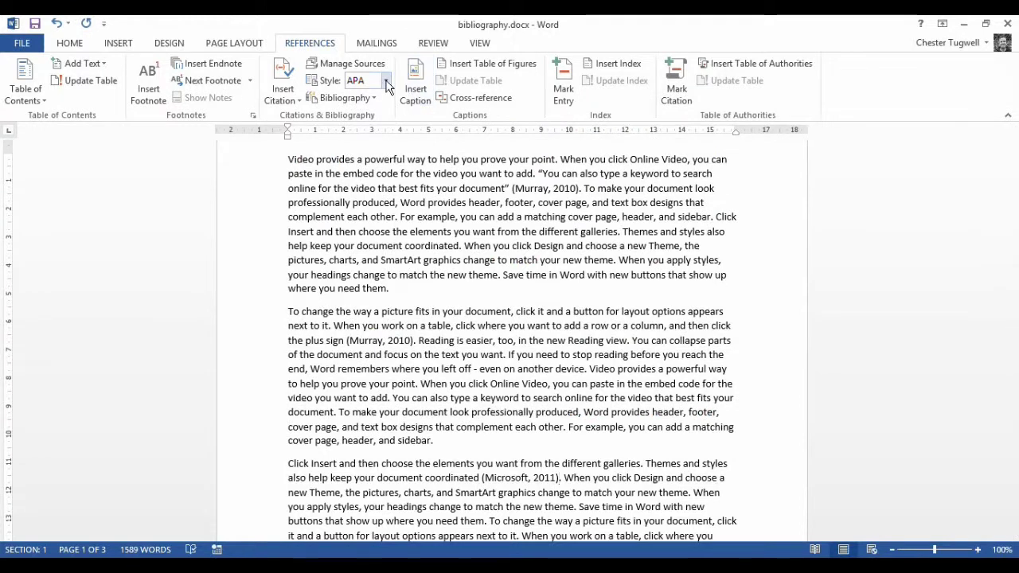
pyautogui.click(385, 80)
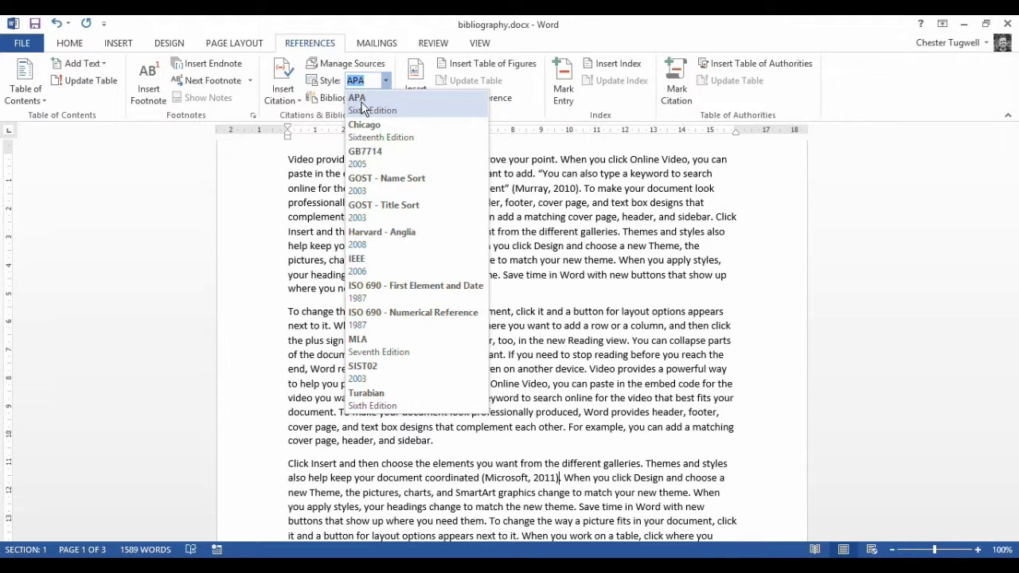
# Step: Keep APA as the style and place the cursor below the last paragraph on page 3
pyautogui.click(863, 174)
pyautogui.scroll(-6, 697, 266)
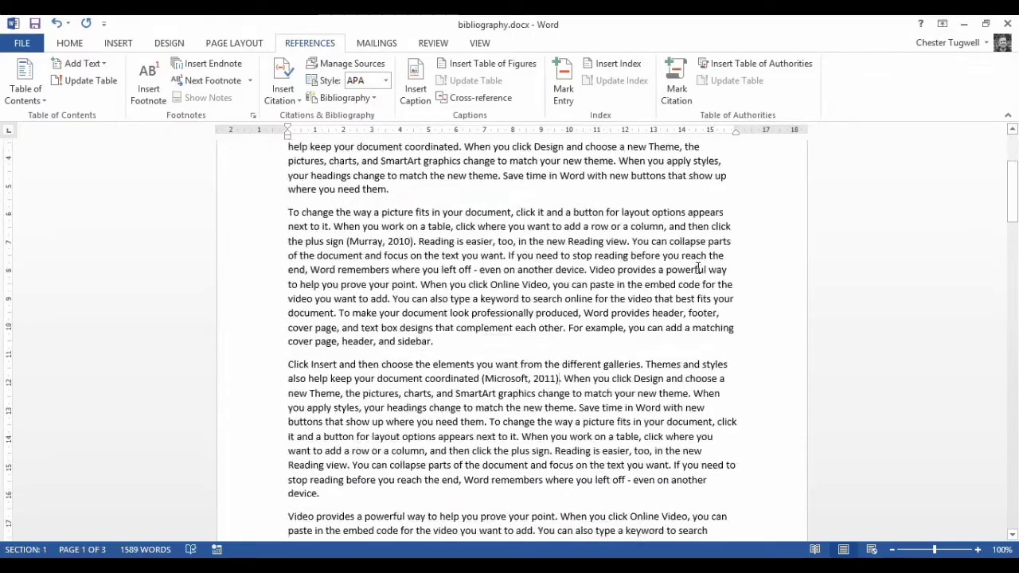
pyautogui.scroll(-18, 695, 265)
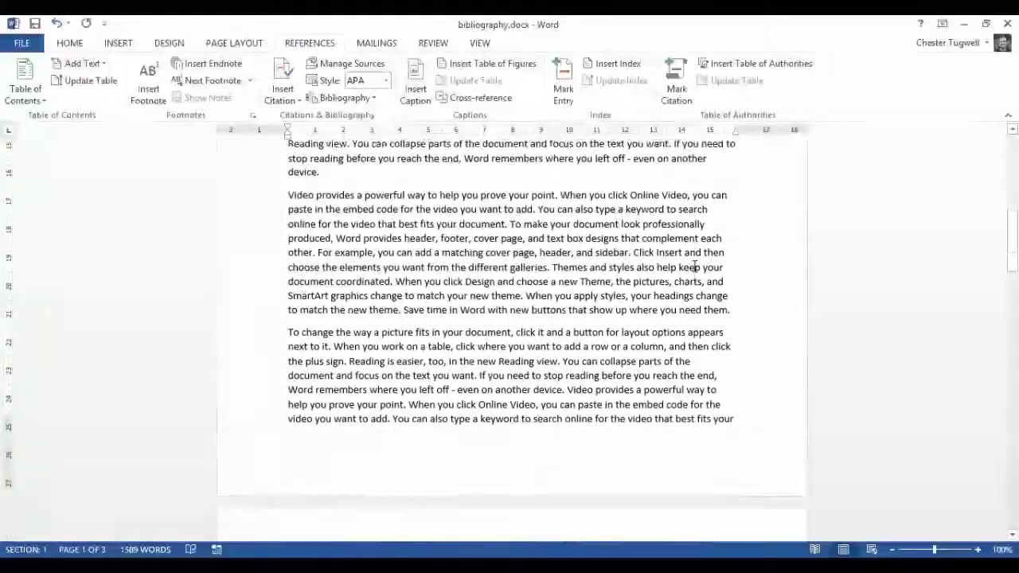
pyautogui.scroll(-4, 695, 266)
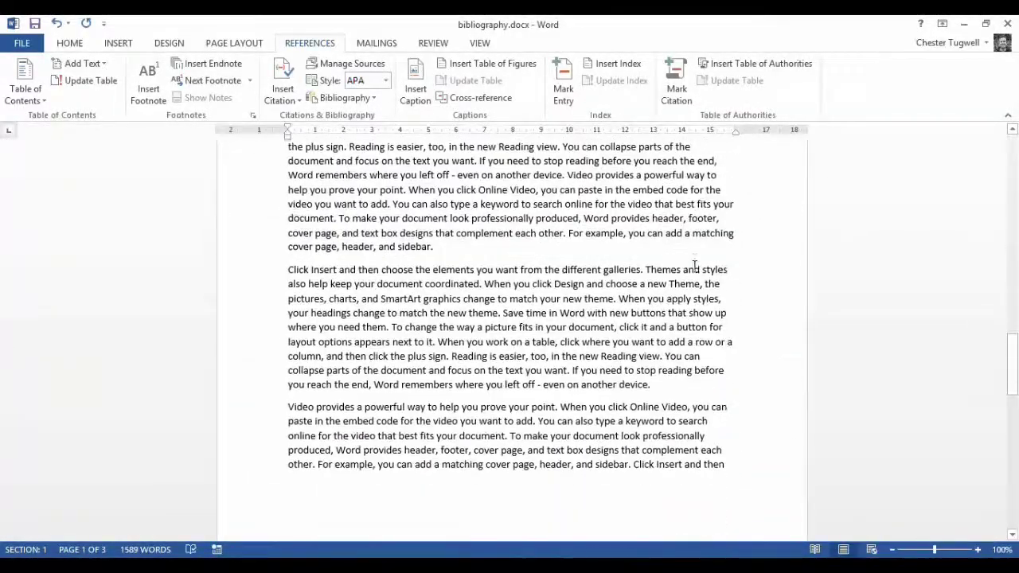
pyautogui.moveTo(1013, 347); pyautogui.dragTo(1012, 396)
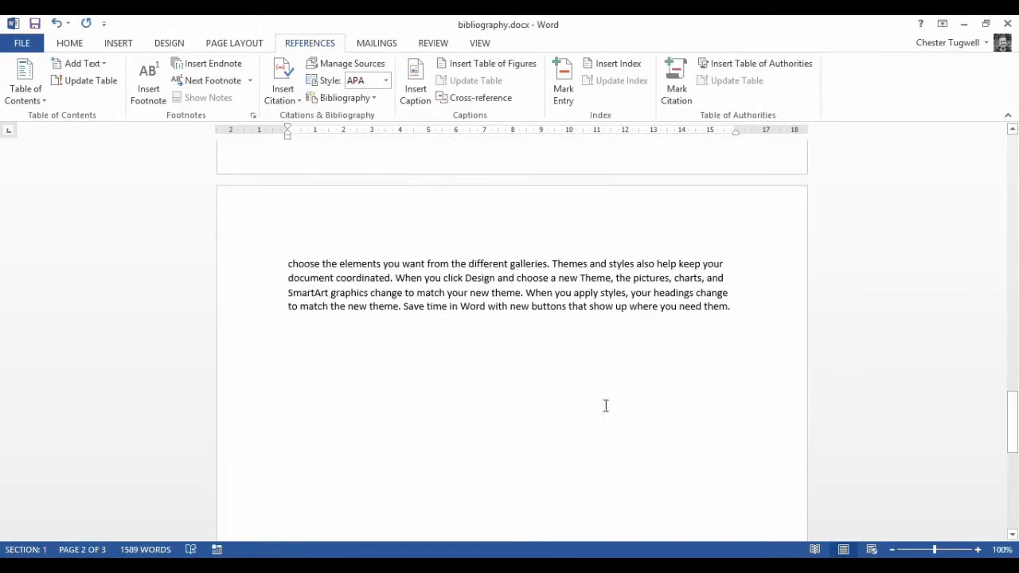
pyautogui.click(296, 343)
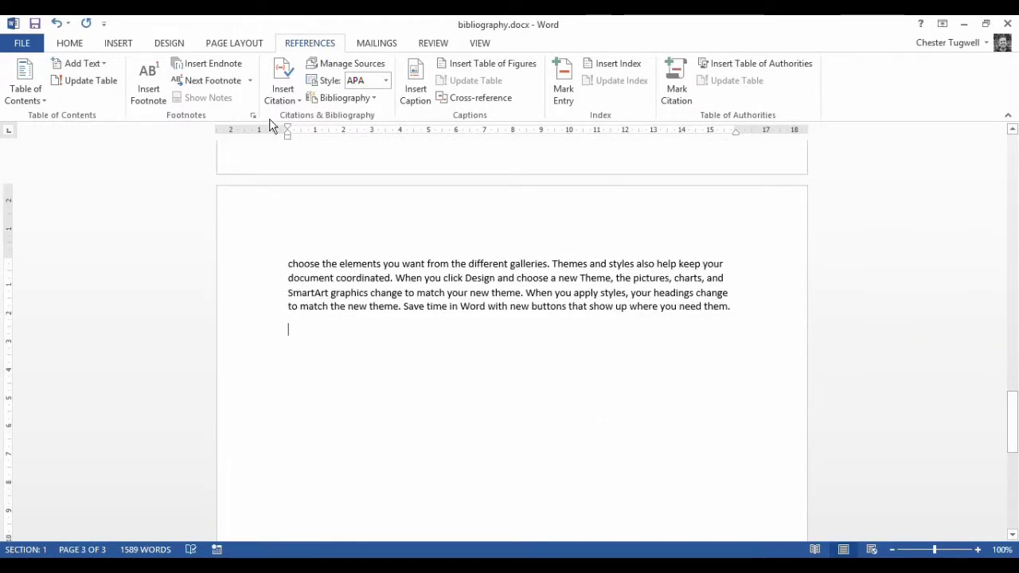
# Step: Insert a Bibliography listing the Microsoft (2011) and Murray (2010) sources
pyautogui.click(371, 99)
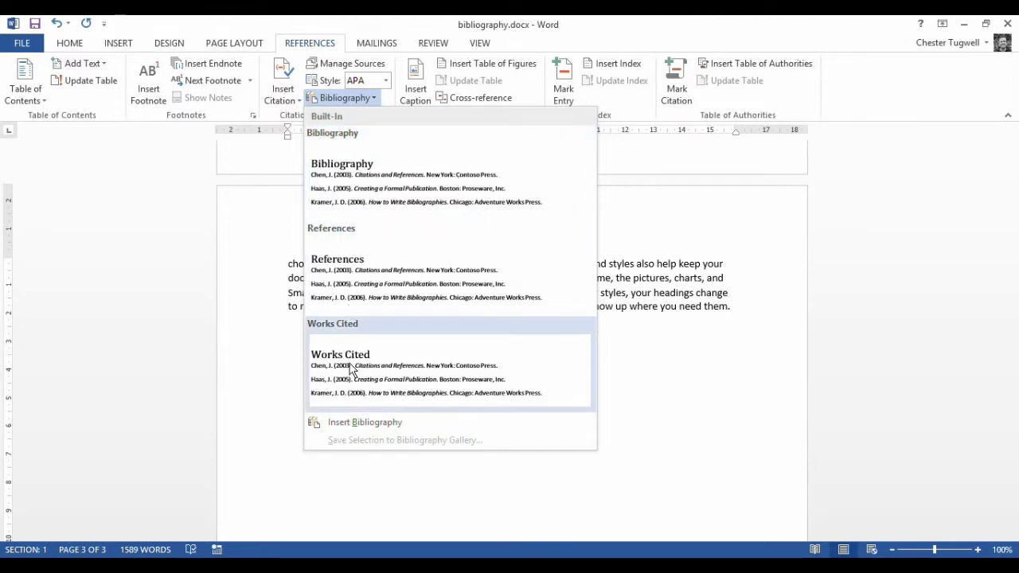
pyautogui.click(351, 197)
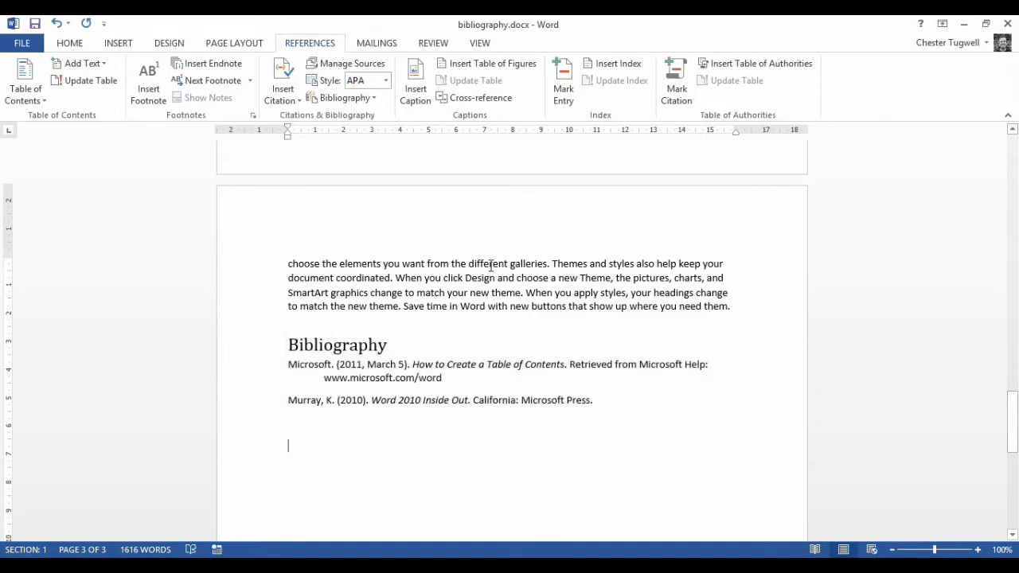
pyautogui.scroll(10, 489, 266)
pyautogui.scroll(10, 489, 266)
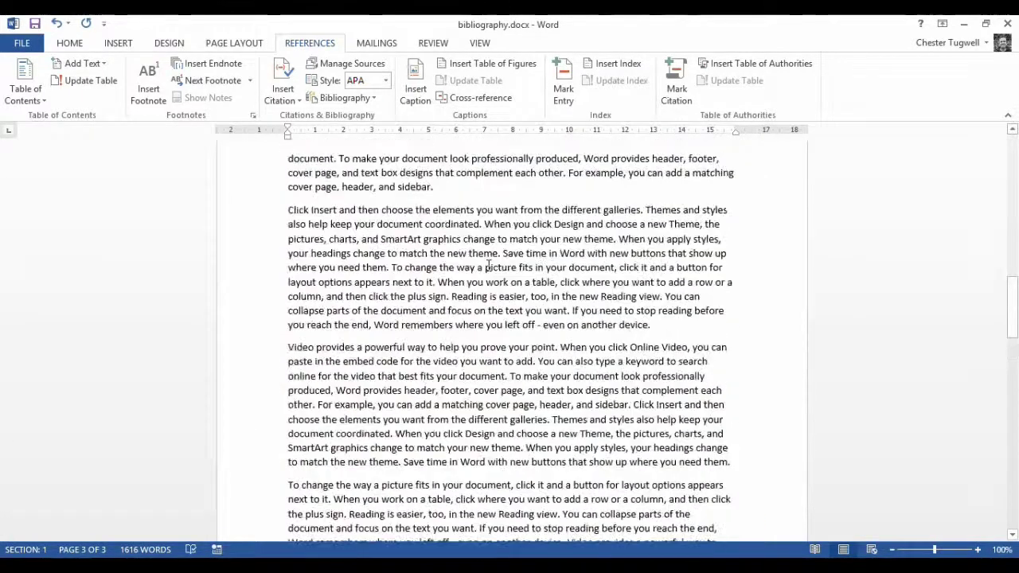